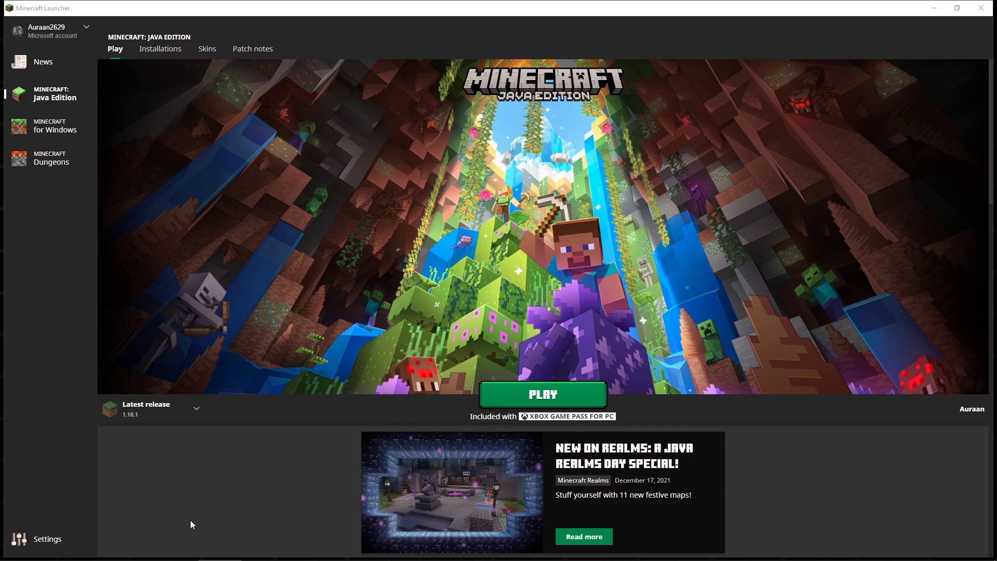
Step: Switch from the Minecraft Launcher to the Chrome window on the Java | Oracle tab
left_click(132, 550)
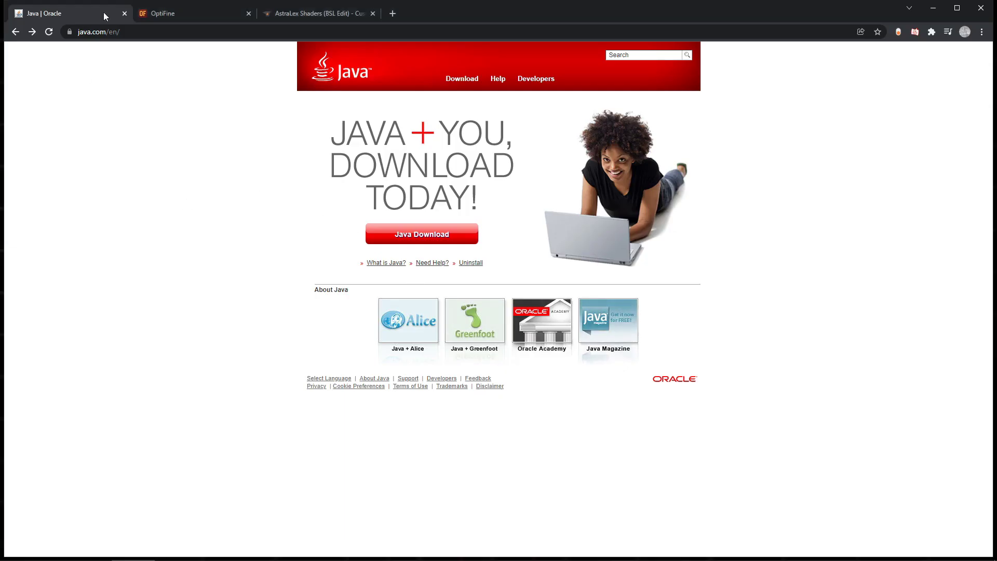
Step: Check the OptiFine and AstraLex tabs, then start the 64-bit Java 8 Update 311 download
left_click(173, 13)
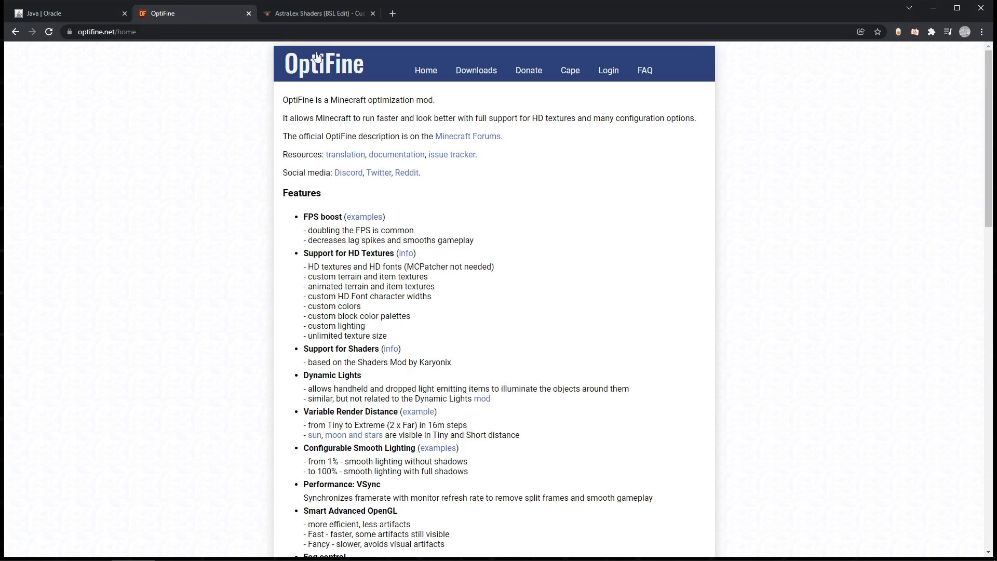
left_click(323, 15)
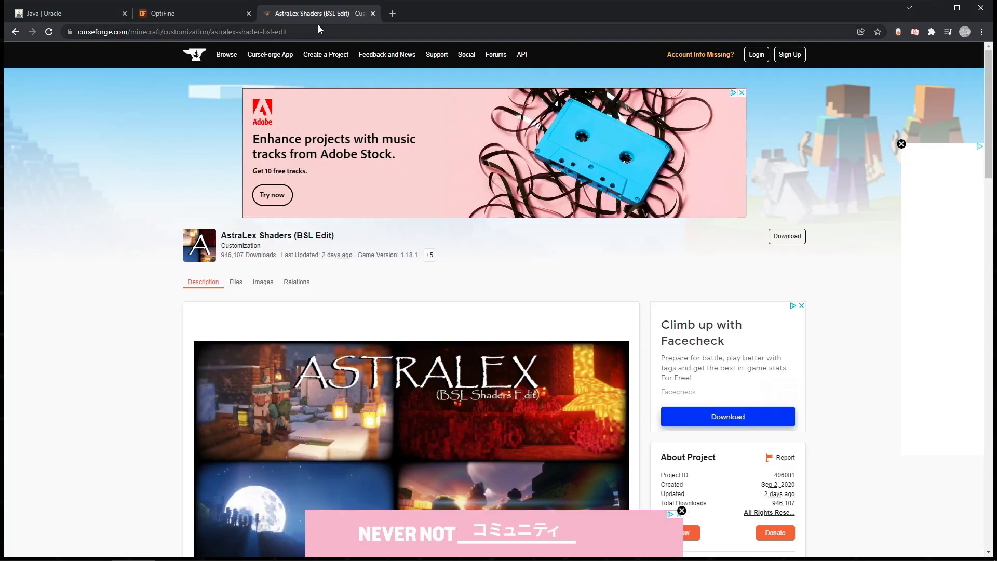
left_click(74, 12)
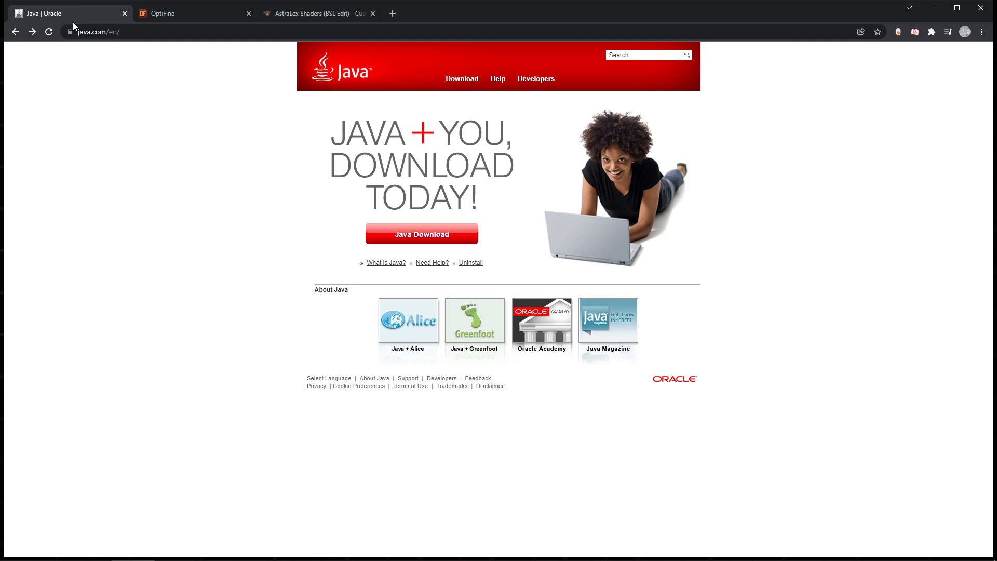
left_click(403, 239)
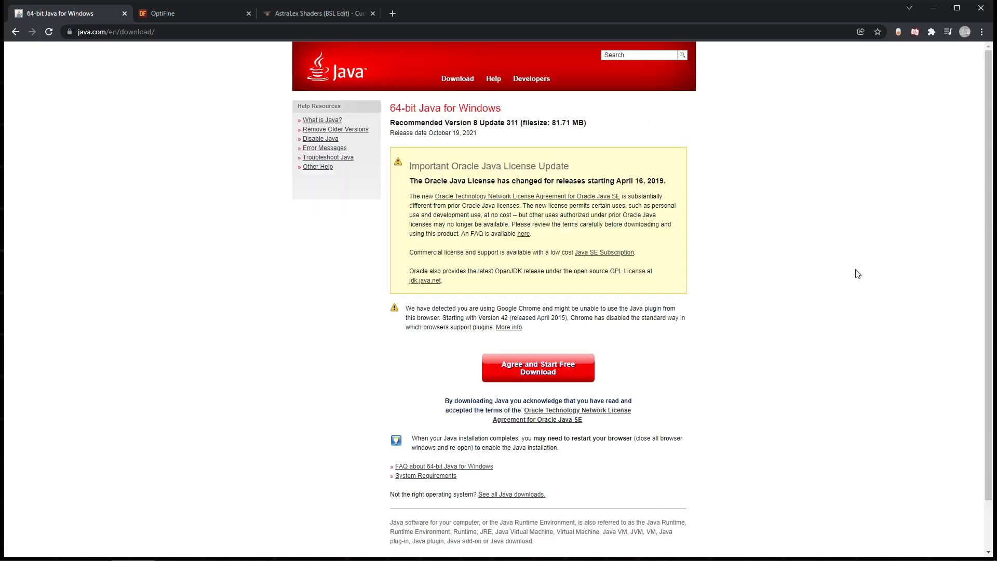
left_click(554, 374)
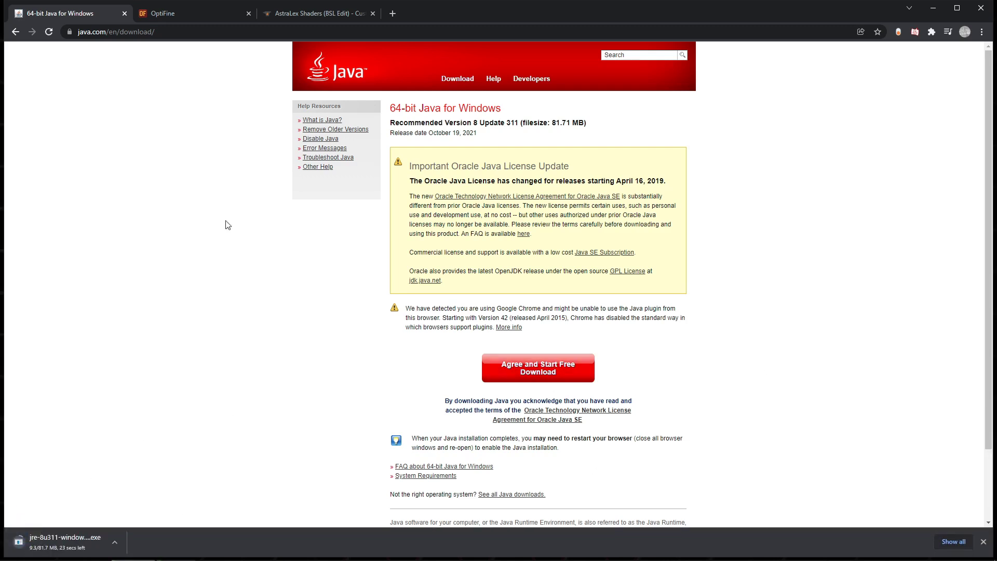
Step: Open OptiFine's Downloads page and show every Minecraft version
left_click(161, 14)
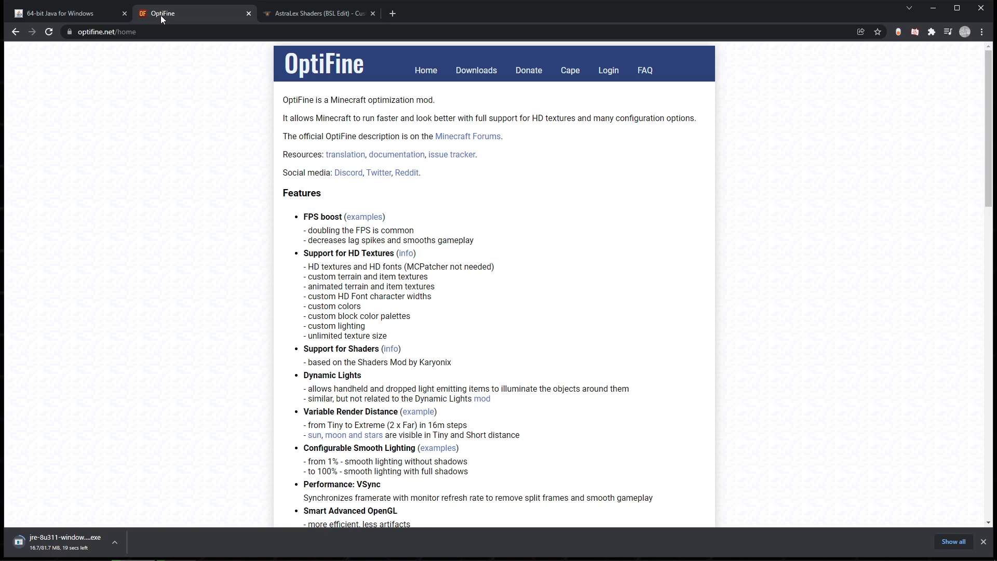
left_click(477, 73)
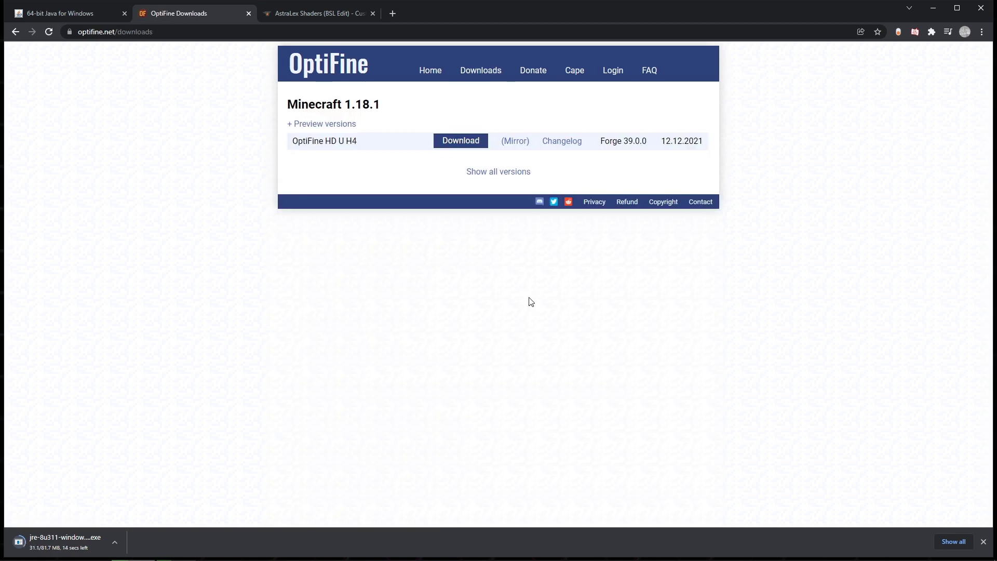
left_click(503, 174)
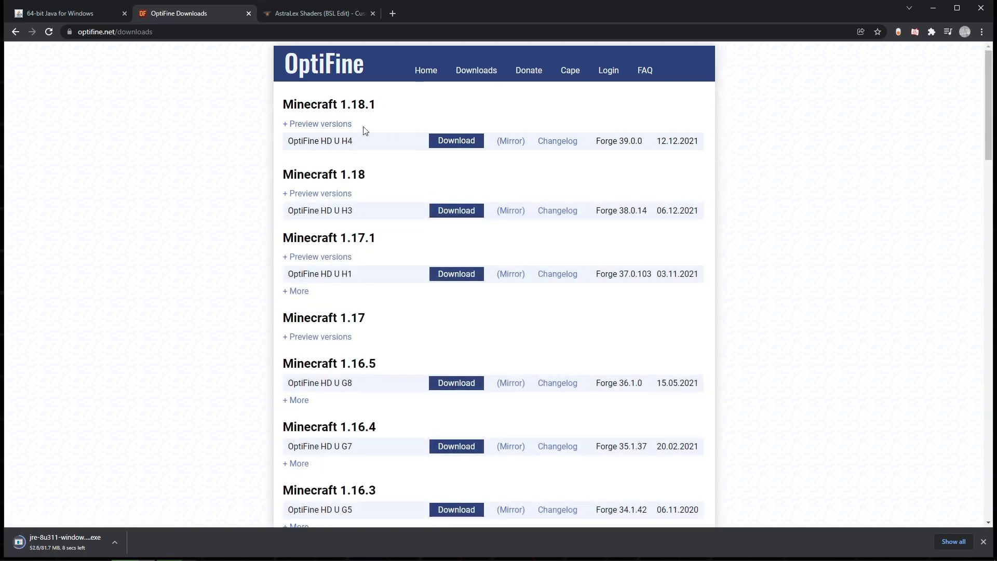
Step: Highlight the Minecraft 1.18.1, 1.18 and 1.17 version headings for emphasis
left_click_drag(388, 105, 282, 104)
left_click(398, 107)
left_click_drag(383, 176, 309, 177)
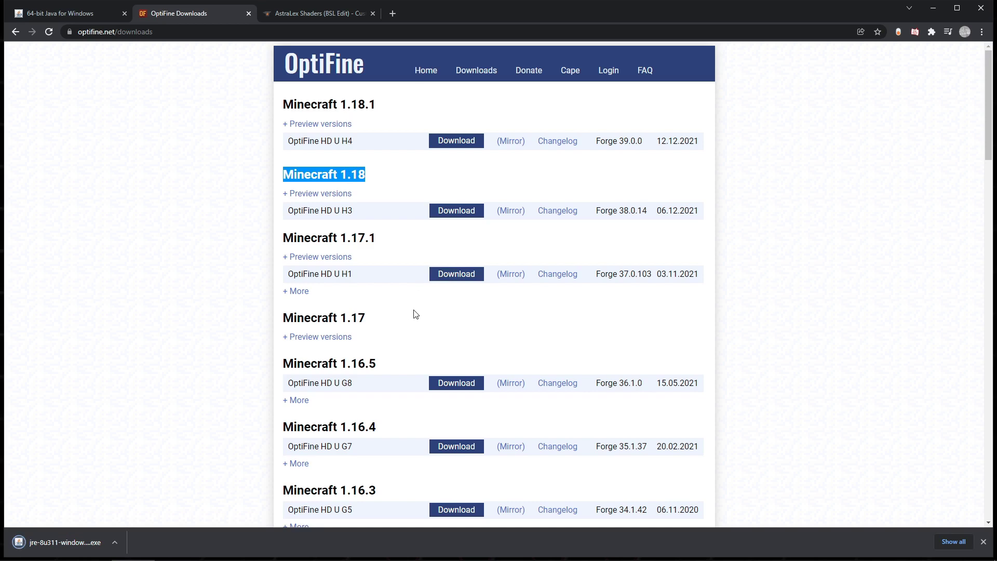
left_click_drag(398, 324, 283, 319)
left_click(415, 326)
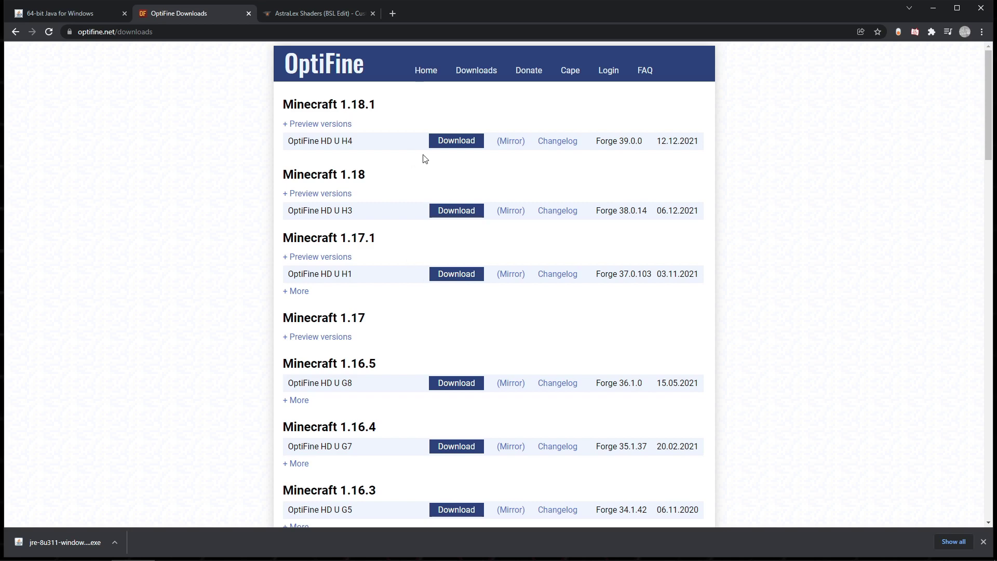
Step: Download the OptiFine 1.18.1 HD U H4 jar past the ad page, then return to AstraLex
left_click(451, 145)
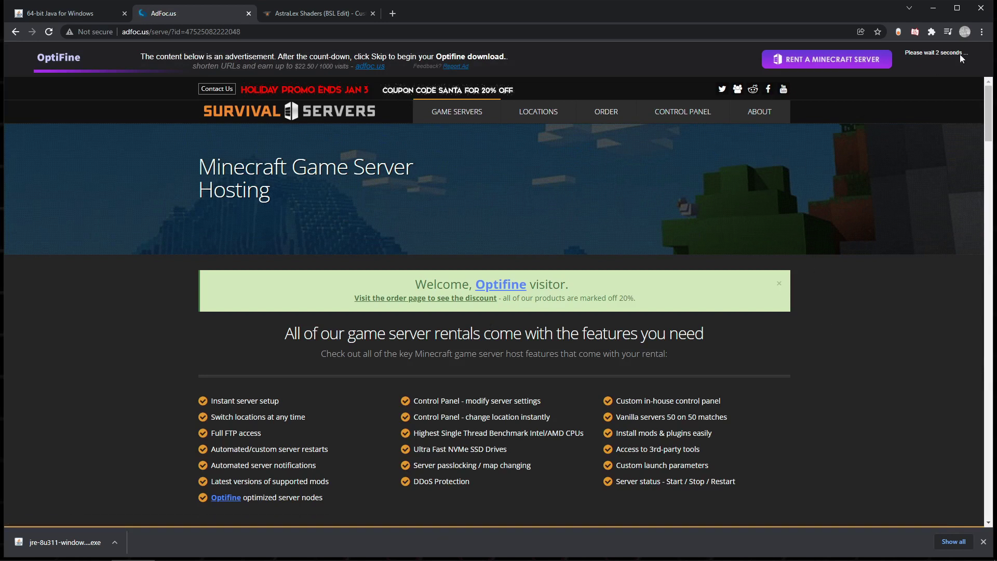
left_click(936, 67)
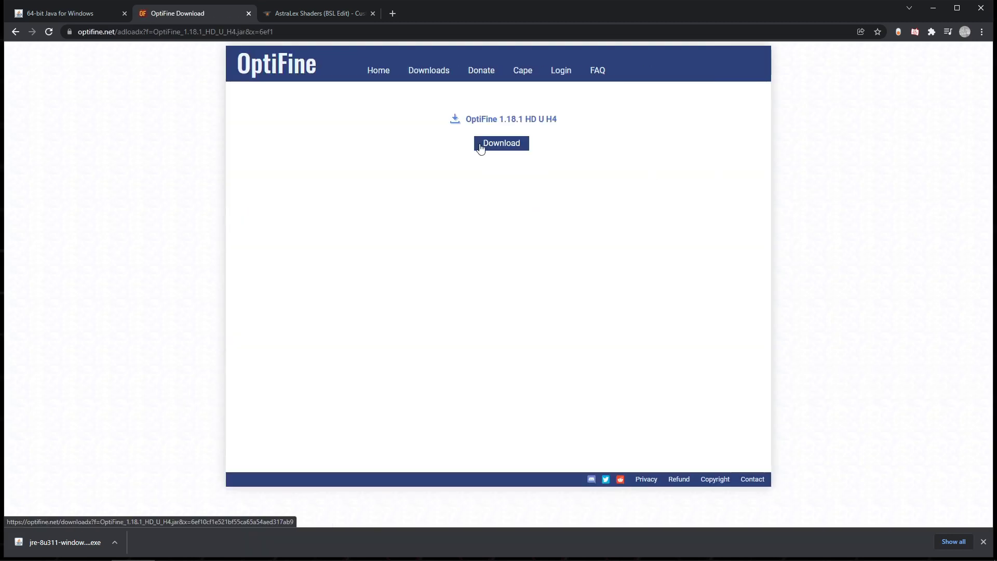
left_click(483, 148)
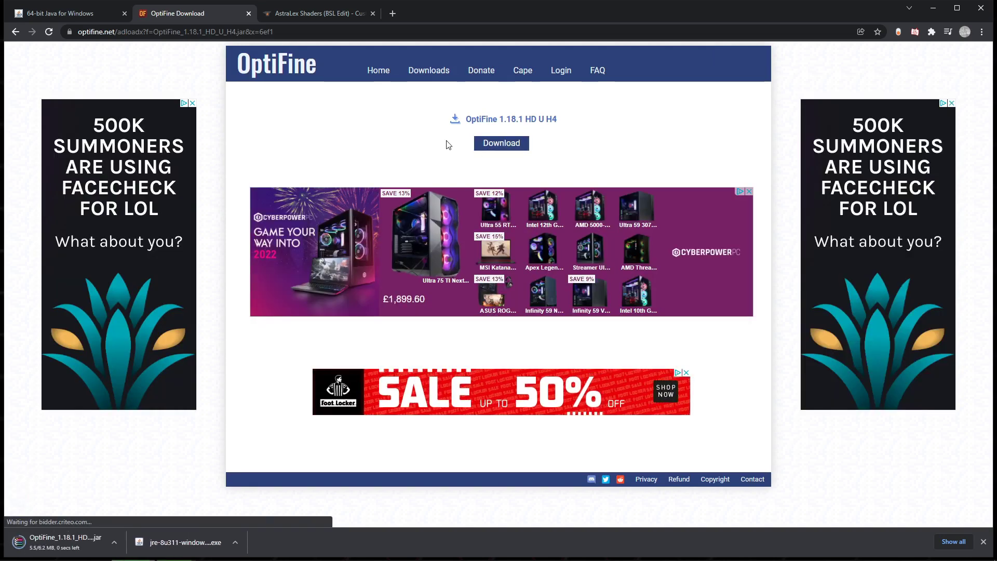
left_click(314, 9)
scroll(470, 285, "down", 2)
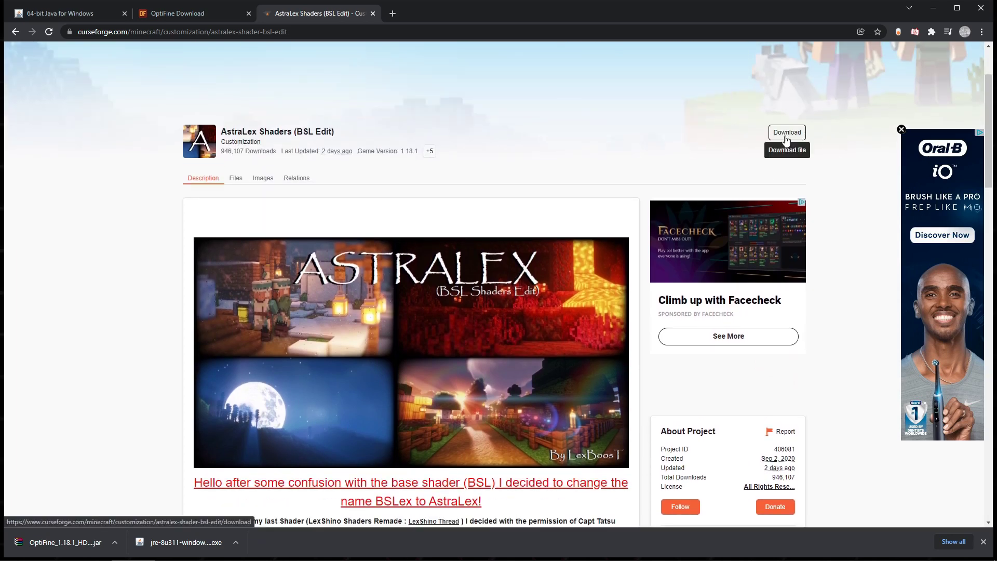
Step: Download the AstraLex Shaders (BSL Edit) zip from its CurseForge page
left_click(786, 133)
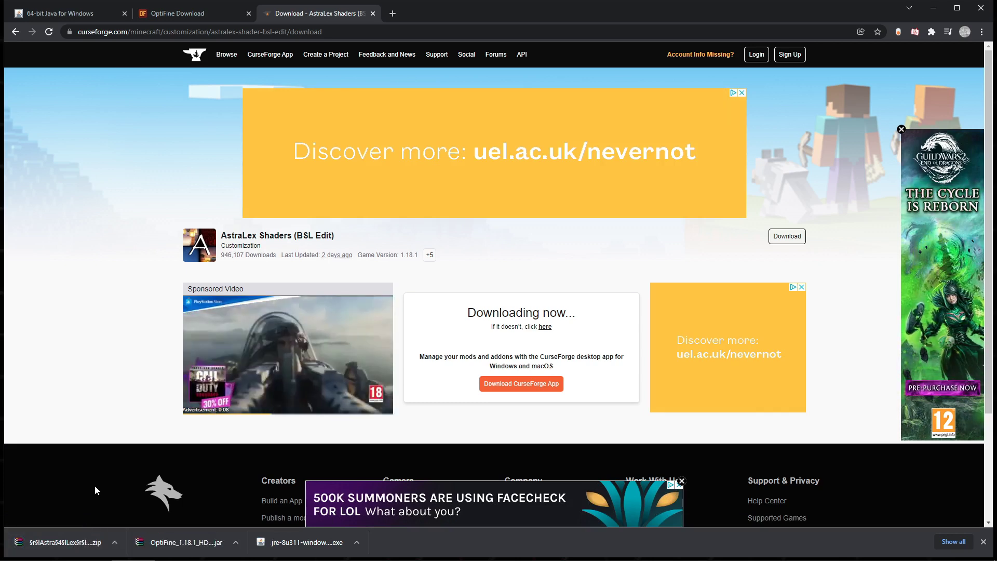
Step: Run the jre-8u311 installer, install Java, and close it when it reports success
left_click(335, 547)
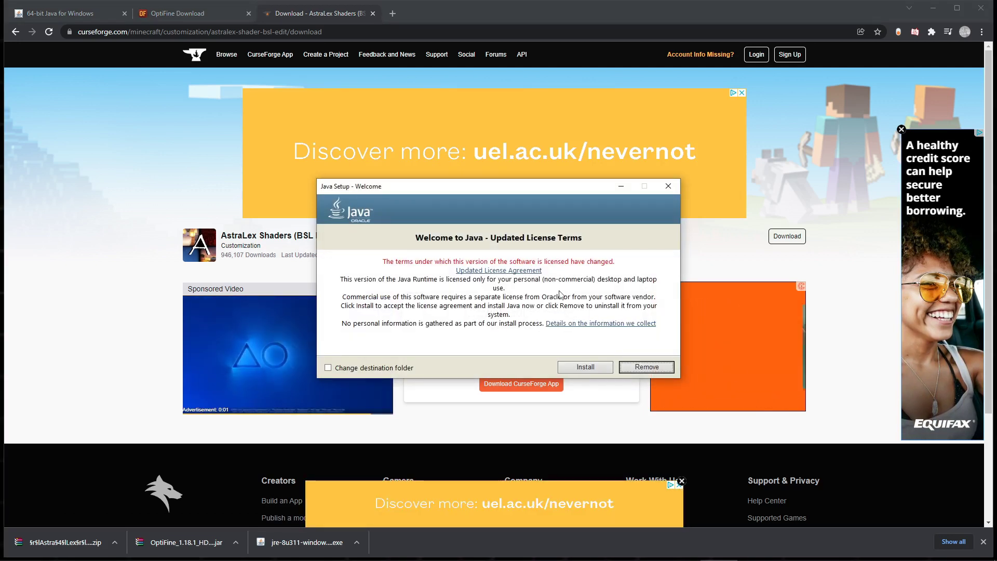
left_click(579, 365)
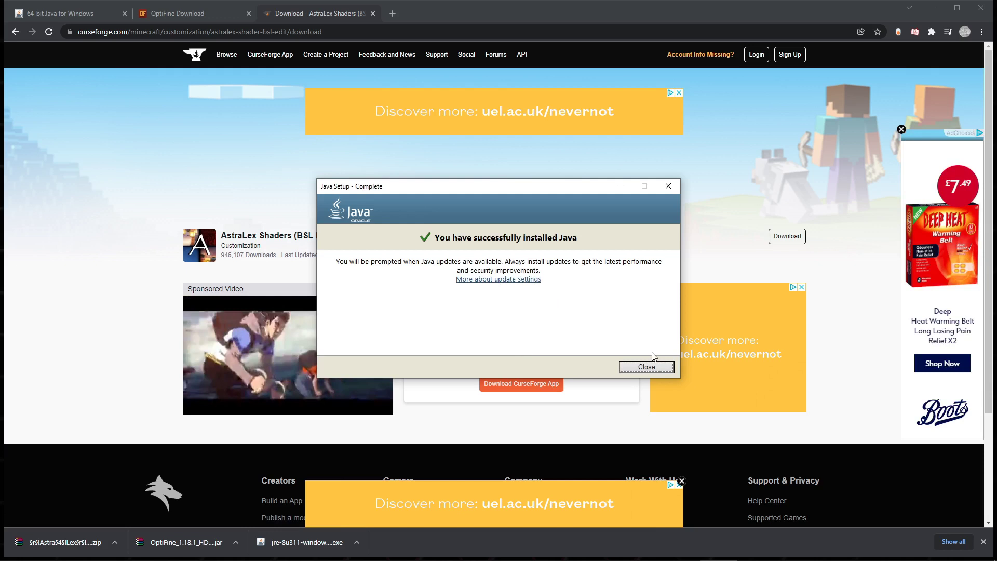
left_click(644, 368)
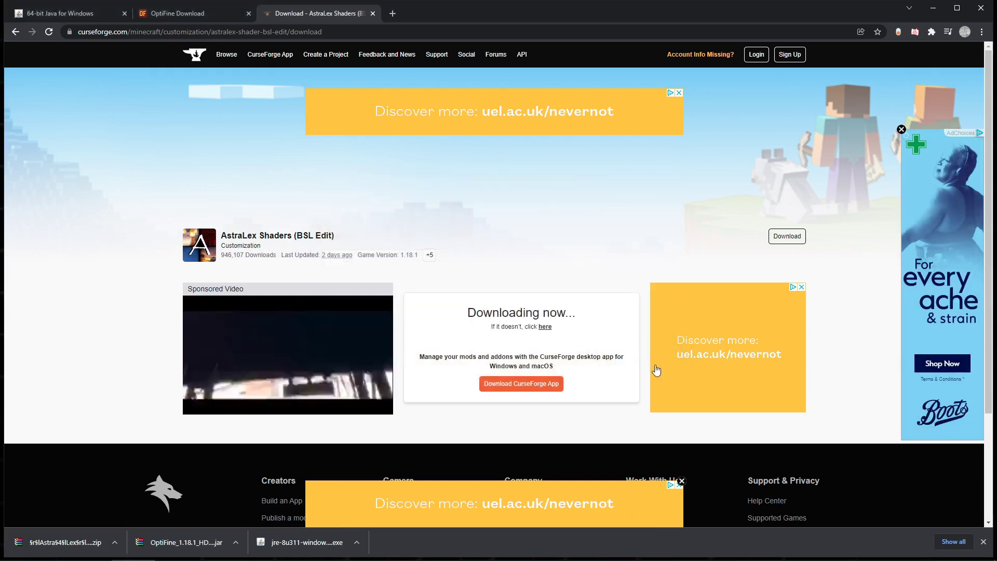
Step: Close the 64-bit Java tab and show the OptiFine 1.18.1 jar in Downloads
left_click(125, 13)
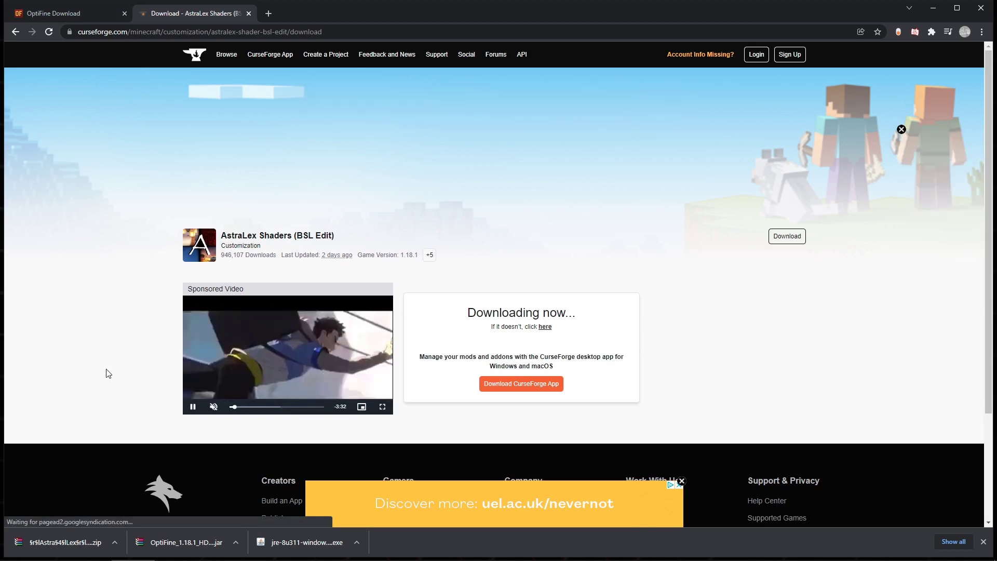
left_click(236, 543)
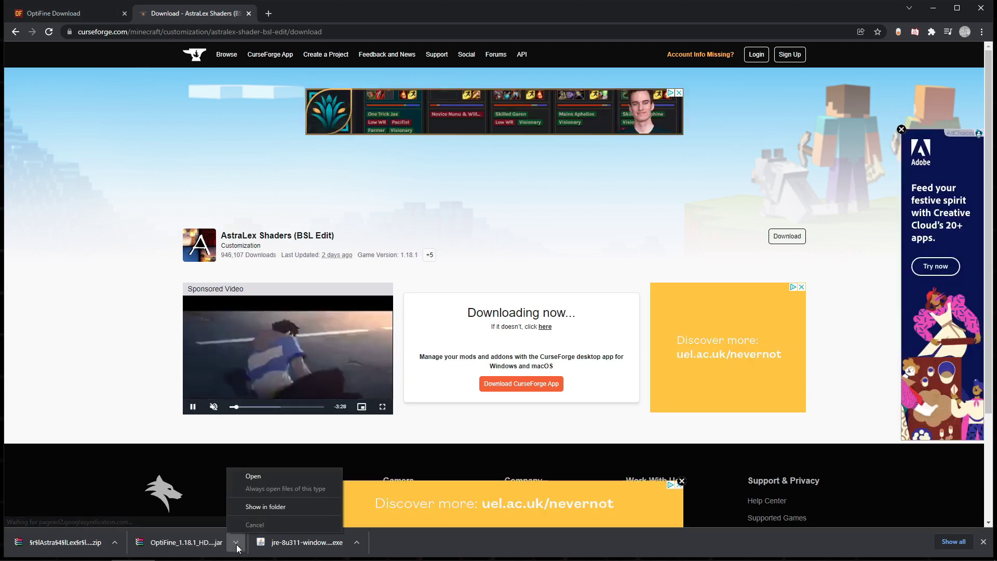
left_click(265, 507)
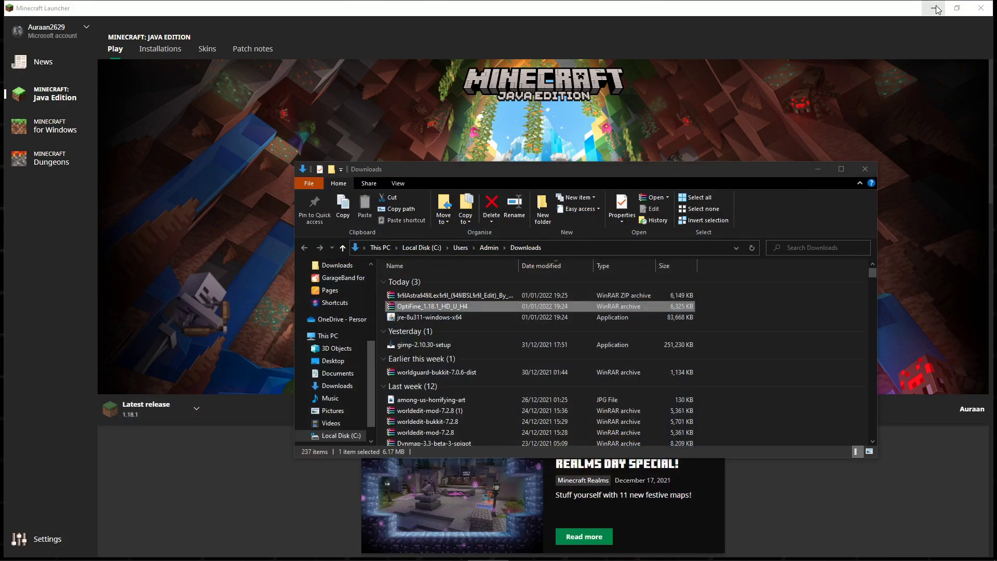
Step: Move the OptiFine 1.18.1 jar and the AstraLex shader zip from Downloads onto the desktop
left_click(937, 8)
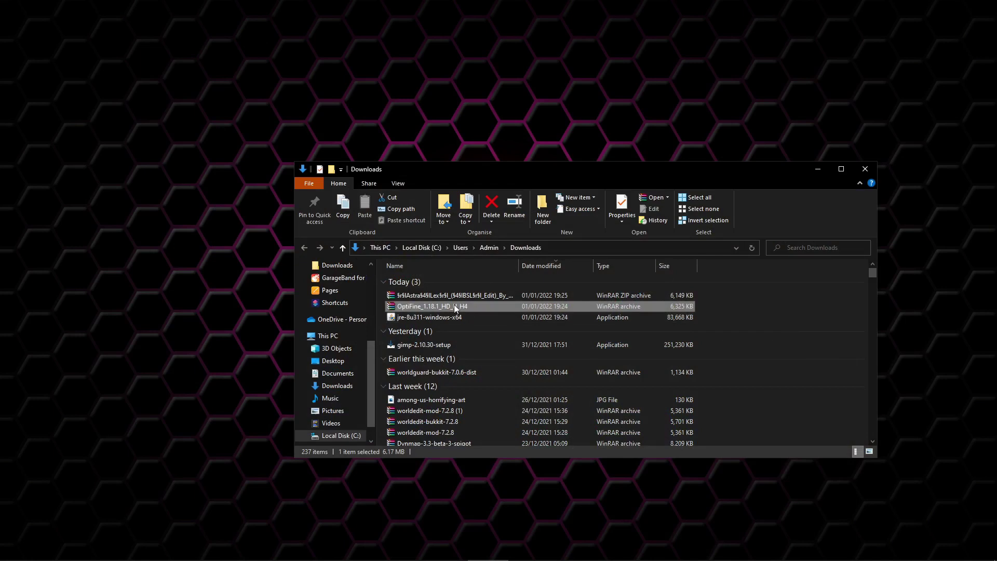
left_click_drag(428, 304, 132, 158)
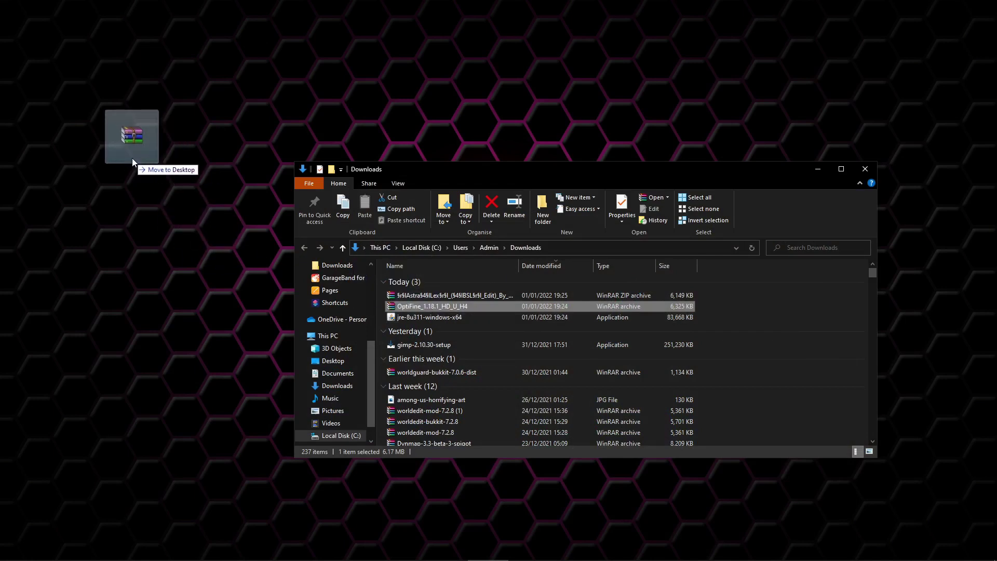
left_click_drag(132, 158, 132, 157)
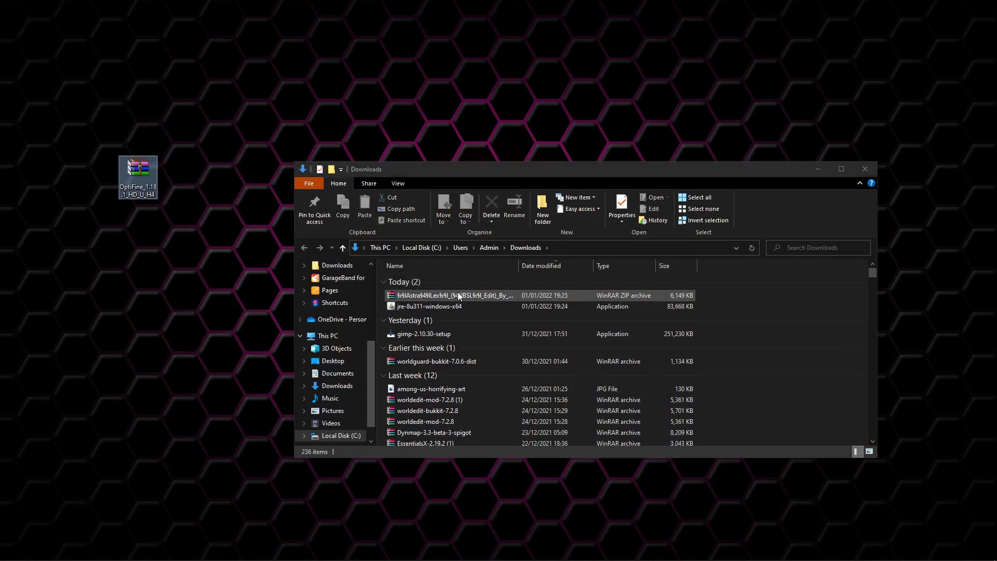
left_click_drag(459, 298, 140, 258)
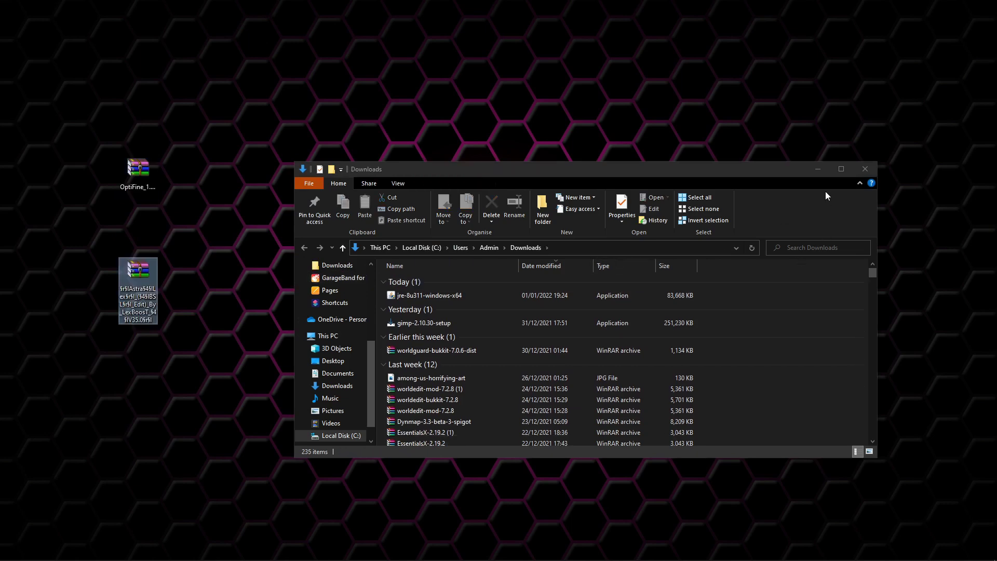
Step: Close the Downloads window and rename the desktop shader zip to 'AstraLex'
left_click(866, 169)
left_click(144, 276)
right_click(145, 275)
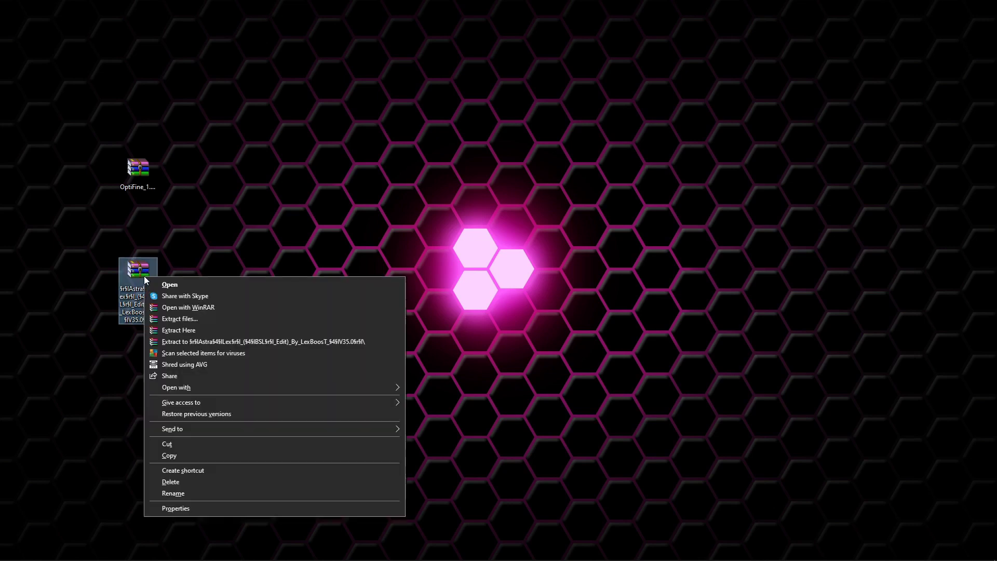
left_click(193, 494)
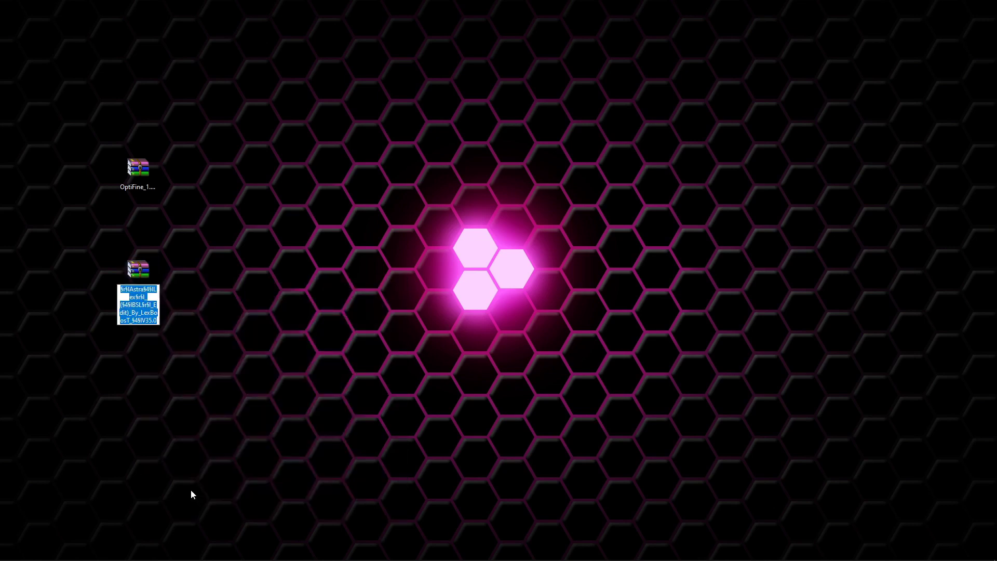
type("AstraLex")
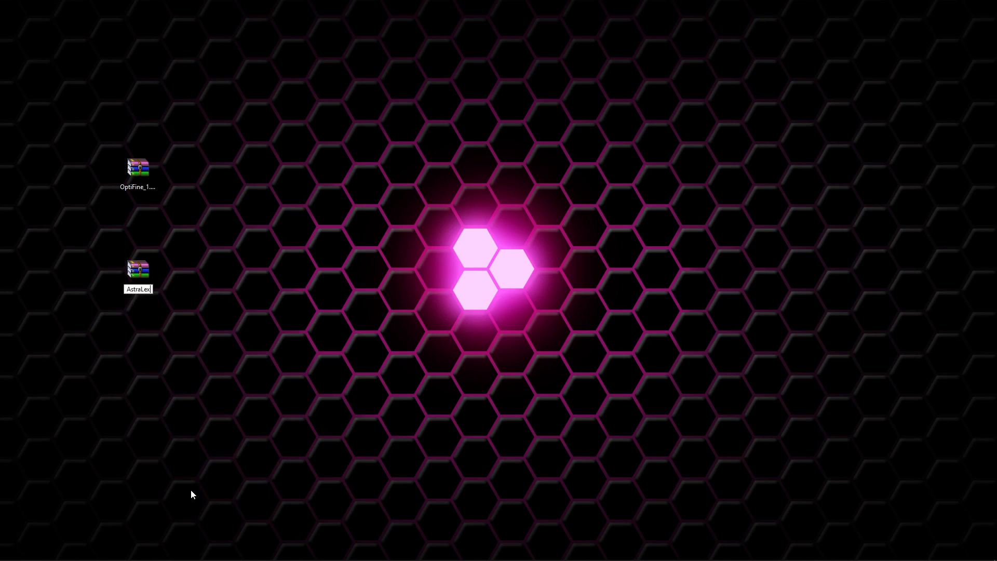
key("Return")
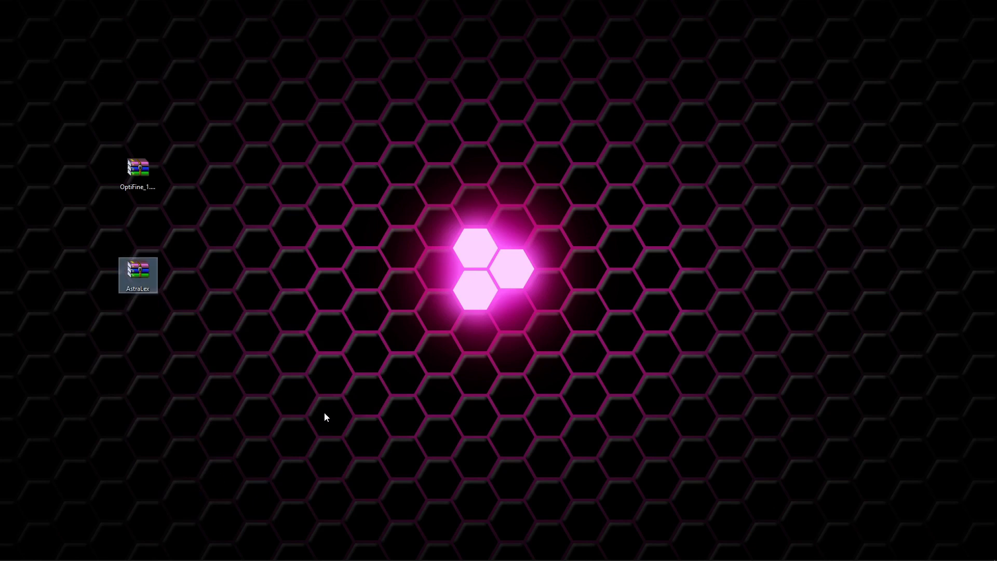
left_click(330, 329)
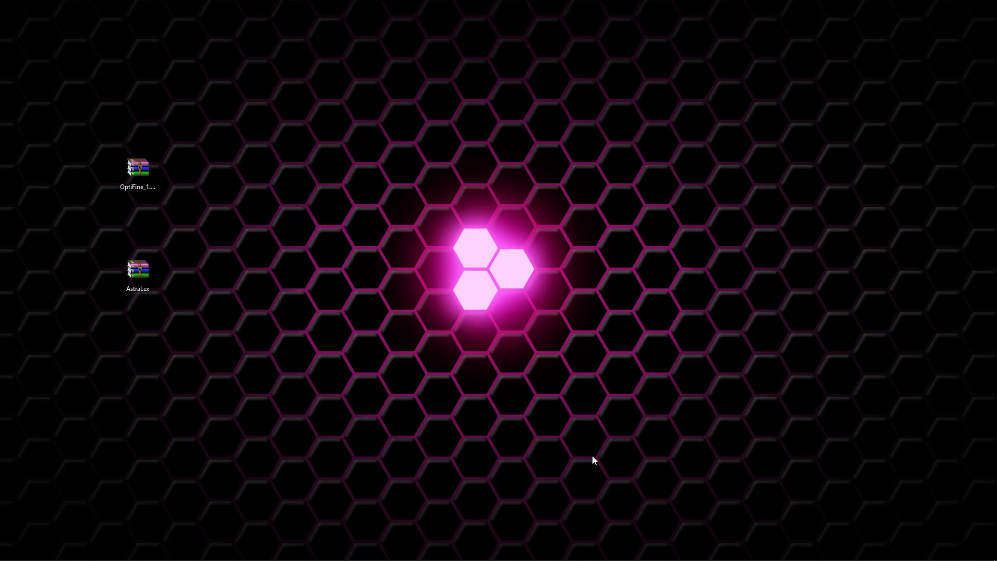
Step: Open the OptiFine jar with Java(TM) Platform SE binary to launch the HD U H4 installer
left_click(147, 169)
right_click(146, 168)
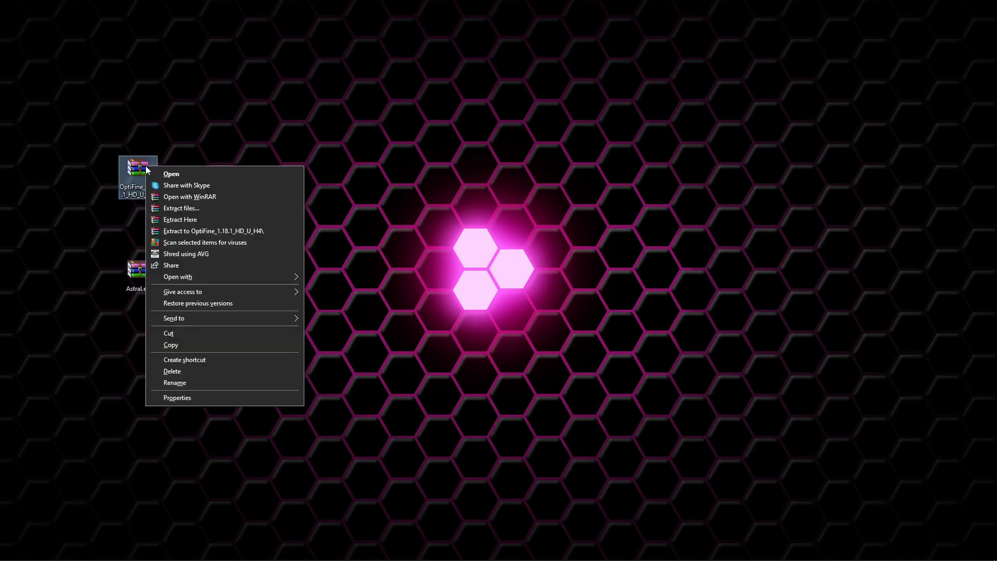
mouse_move(211, 276)
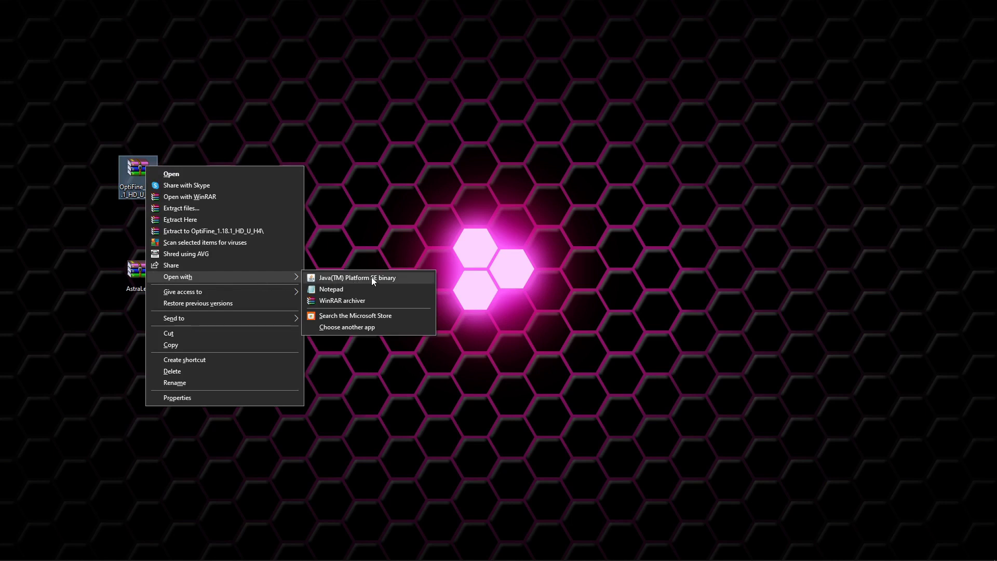
left_click(396, 278)
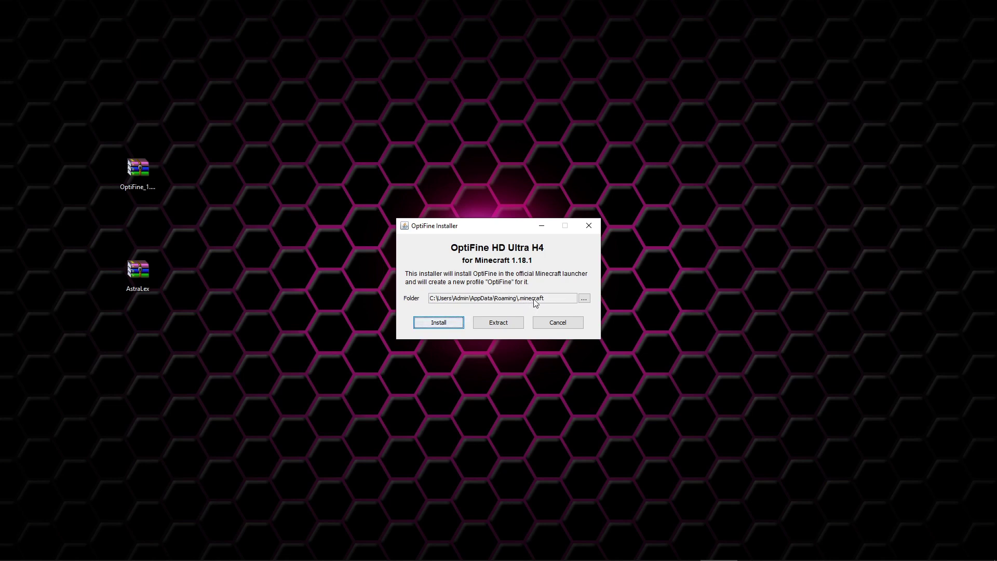
Step: Install OptiFine HD Ultra H4 into .minecraft and dismiss the success message
left_click(452, 327)
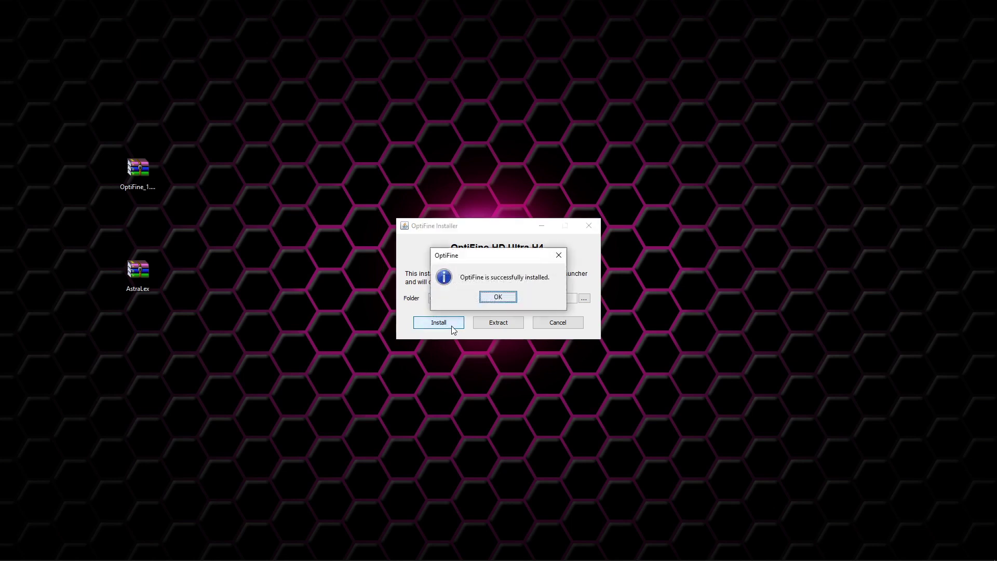
left_click(489, 301)
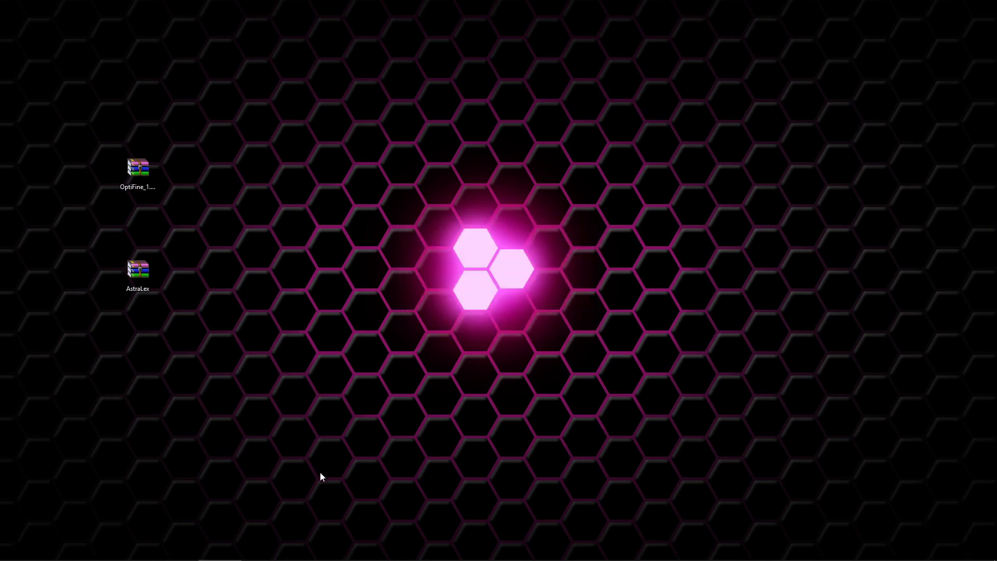
Step: Search Windows for %appdata% and open the Roaming folder in File Explorer
left_click(225, 283)
key("super")
type("%")
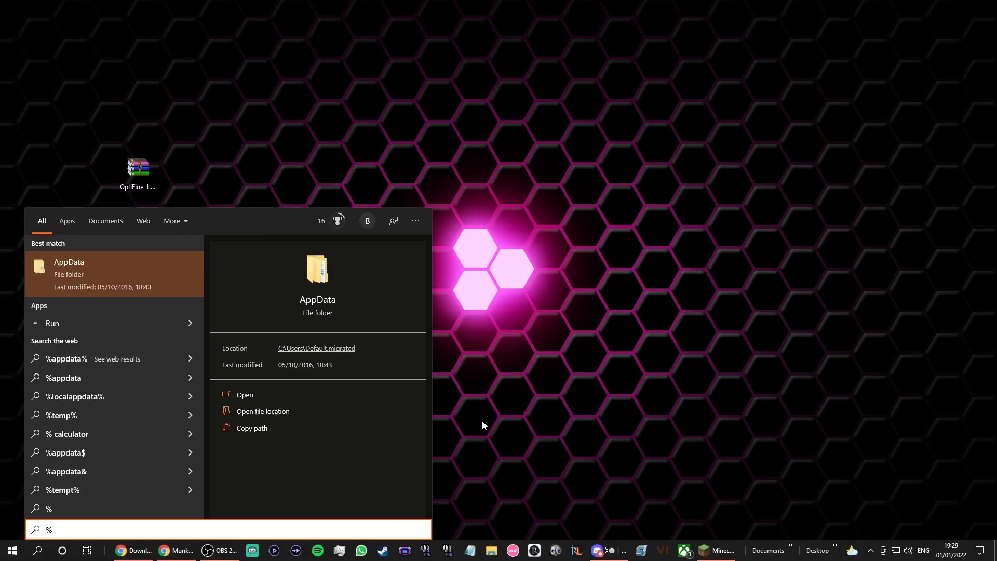
type("appdata")
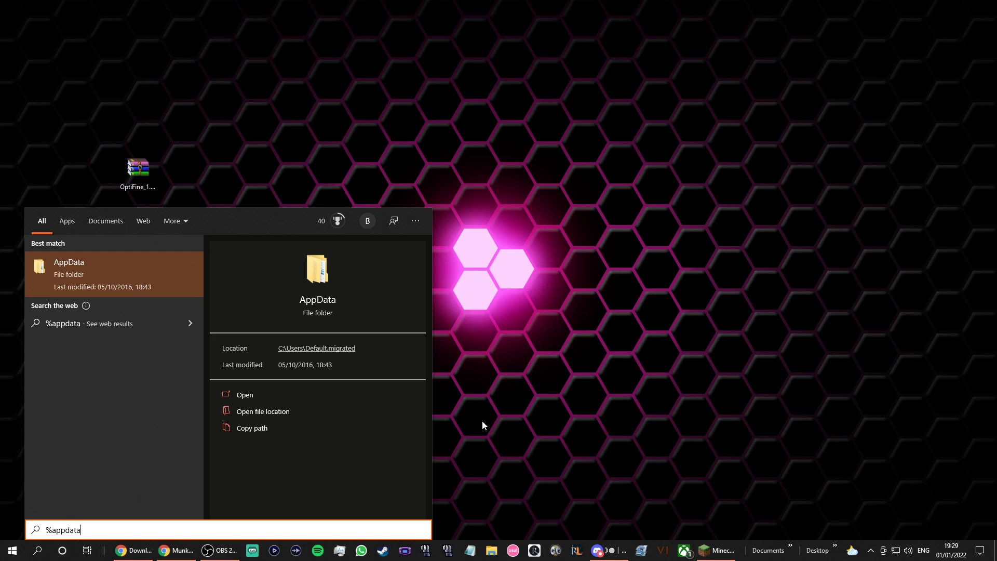
type("%")
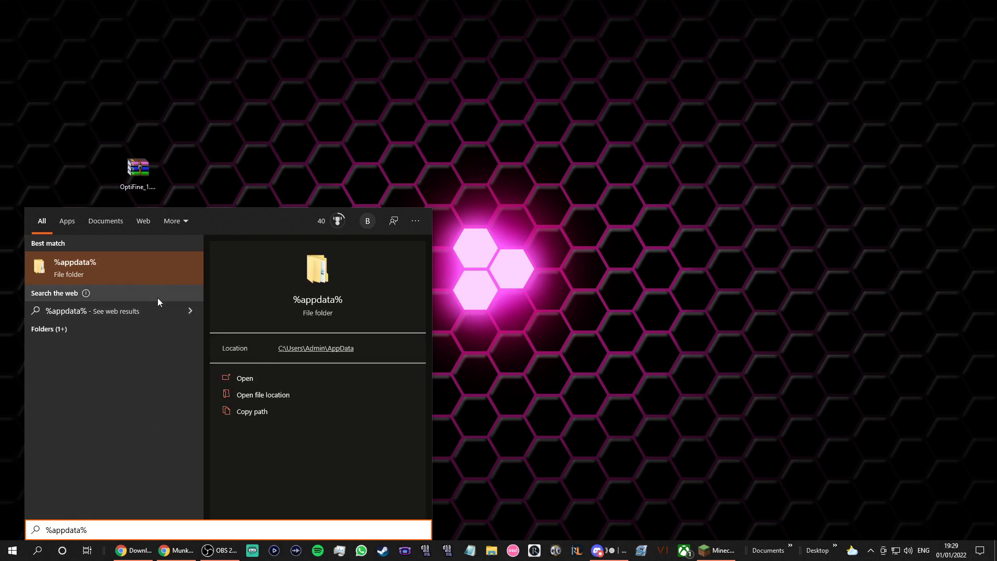
left_click(273, 381)
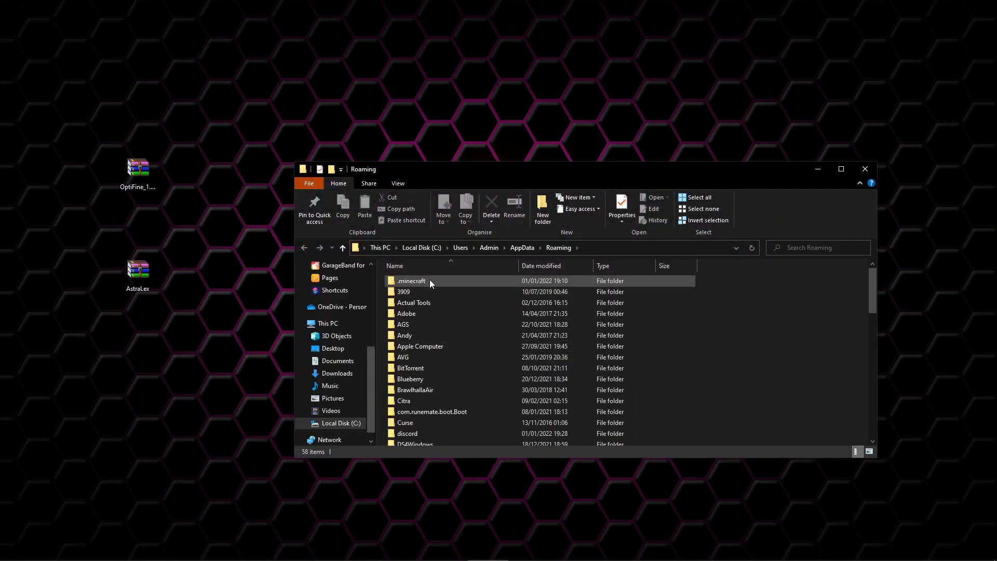
Step: Open the .minecraft folder and cancel renaming the stray new folder to 'shaderpacks'
double_click(430, 282)
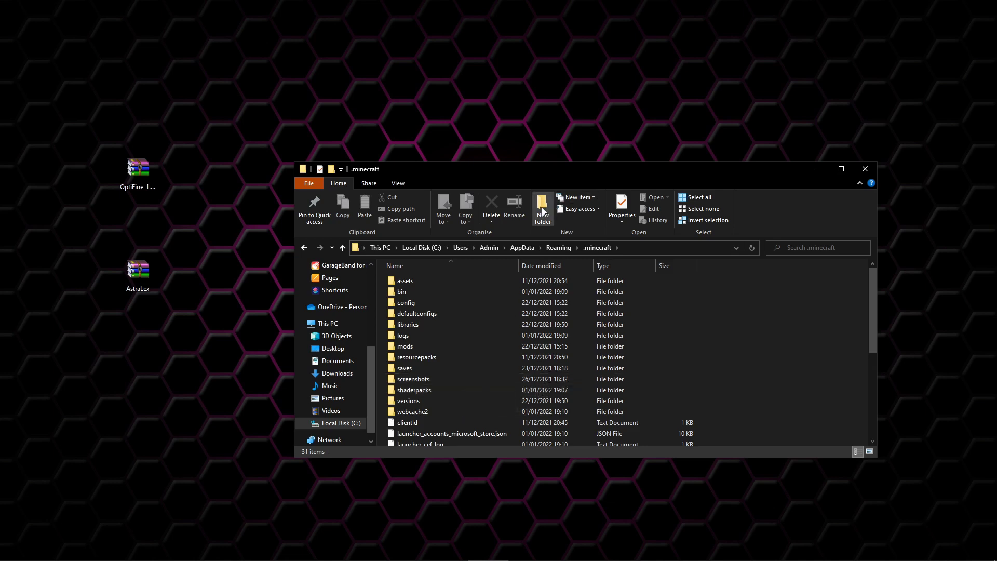
right_click(445, 391)
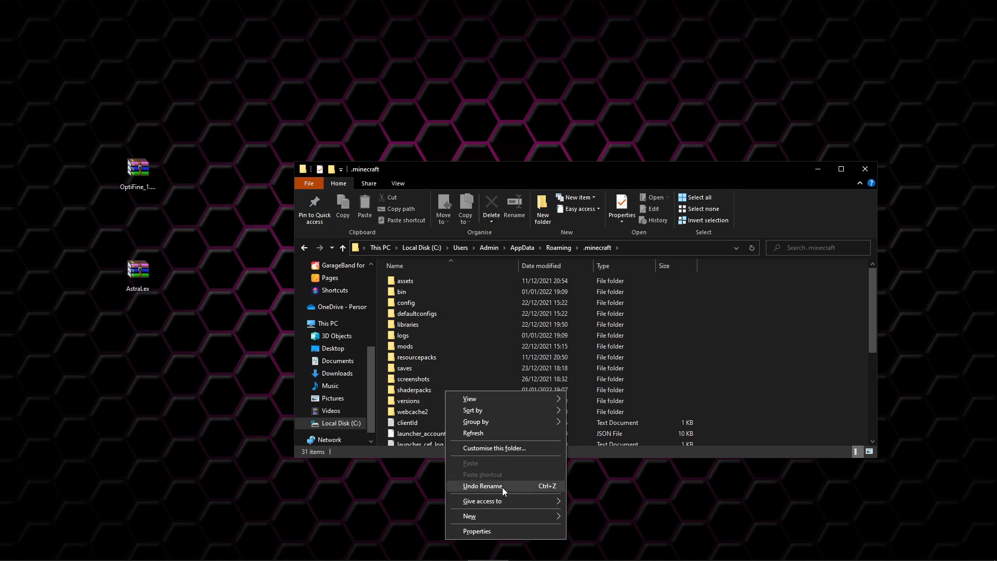
left_click(688, 378)
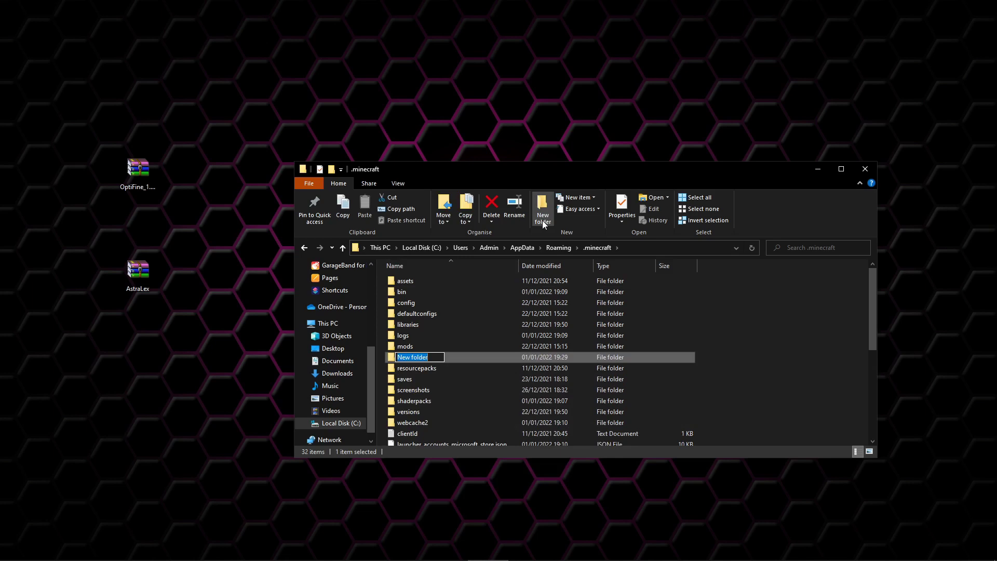
type("shaderpacks")
key("BackSpace")
key("BackSpace")
key("BackSpace")
key("BackSpace")
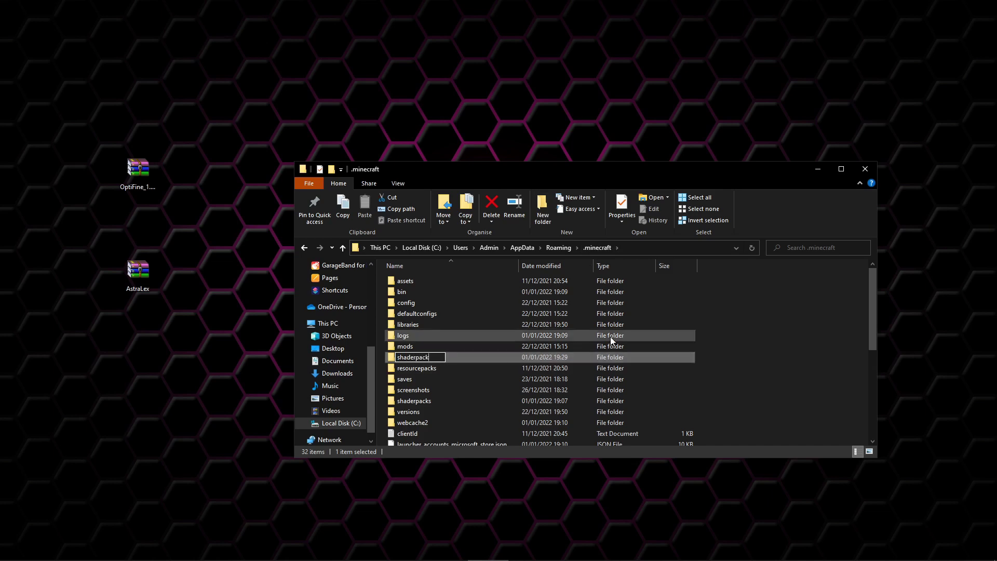
key("Escape")
left_click(734, 379)
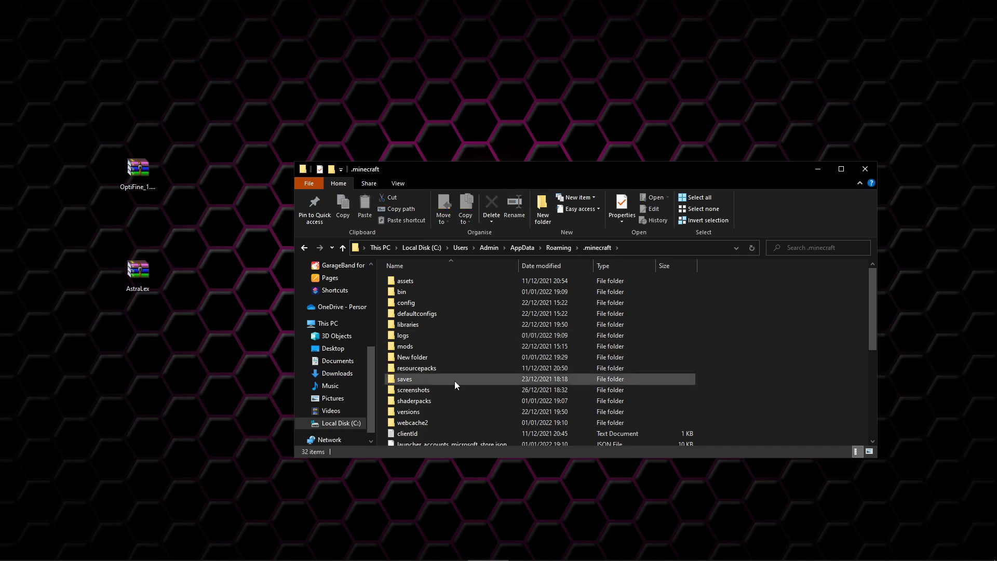
Step: Delete the stray New folder from .minecraft
right_click(440, 354)
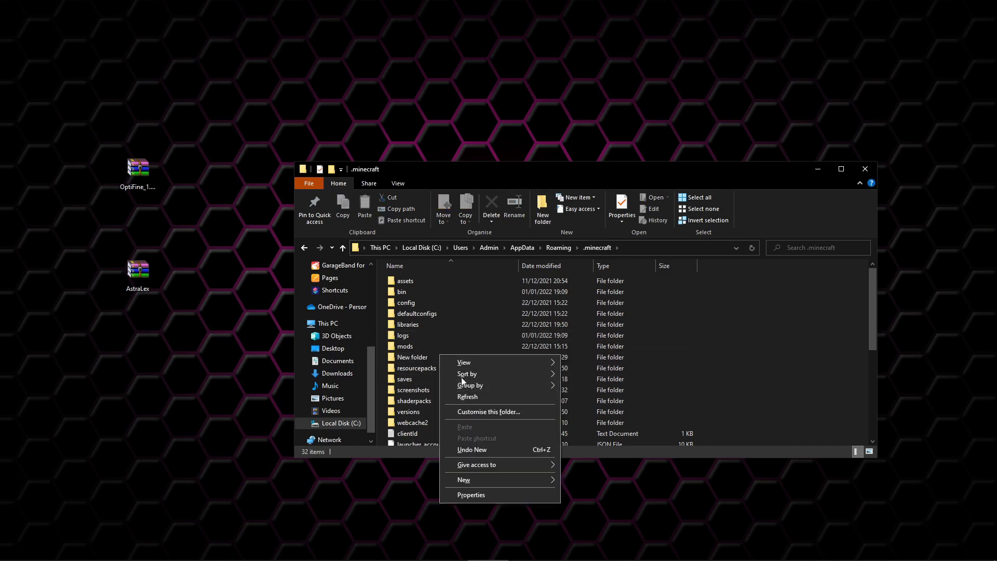
left_click(428, 358)
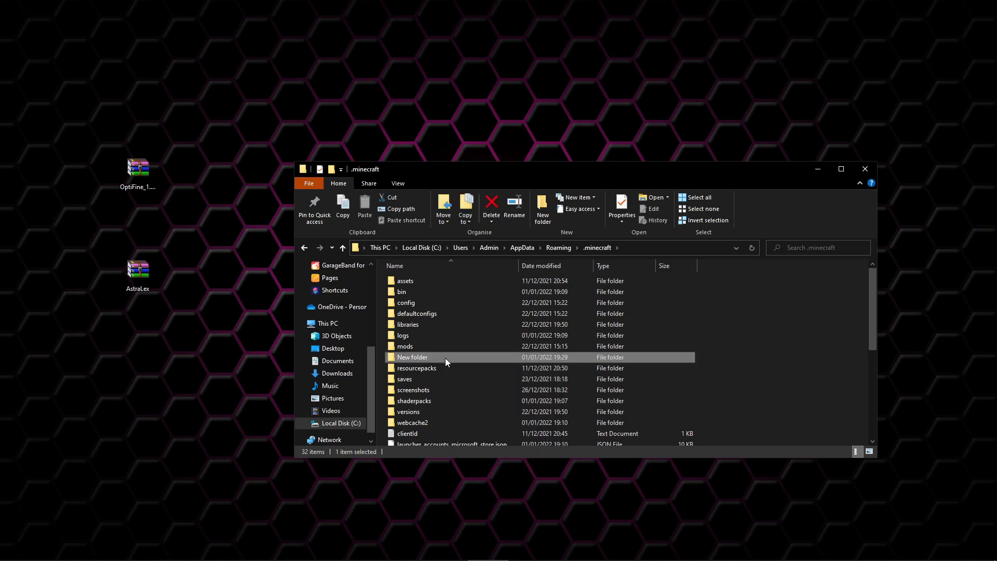
key("Delete")
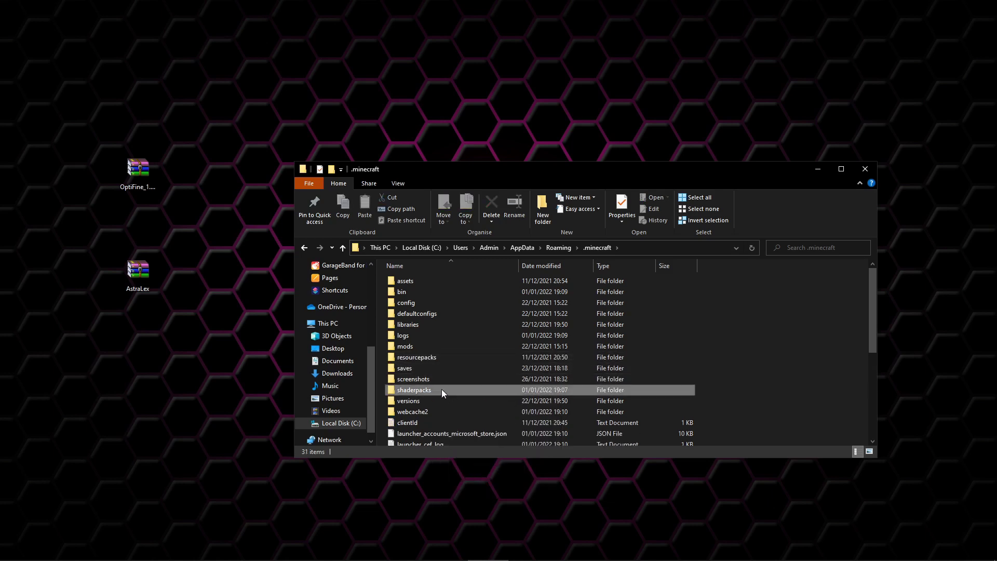
Step: Move the AstraLex archive from the desktop into shaderpacks, then close the folder window
double_click(441, 390)
left_click_drag(137, 271, 515, 294)
left_click(605, 398)
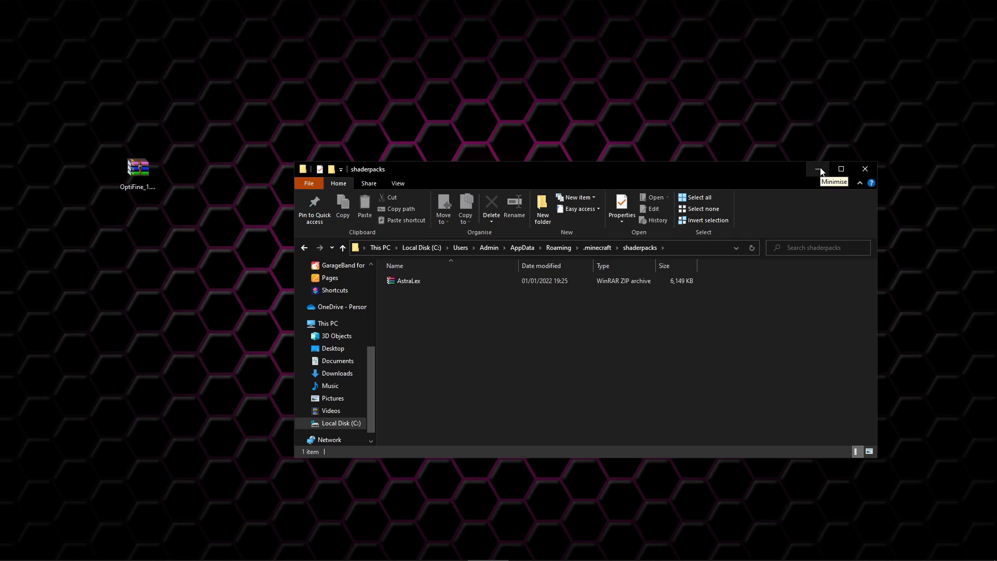
left_click(864, 169)
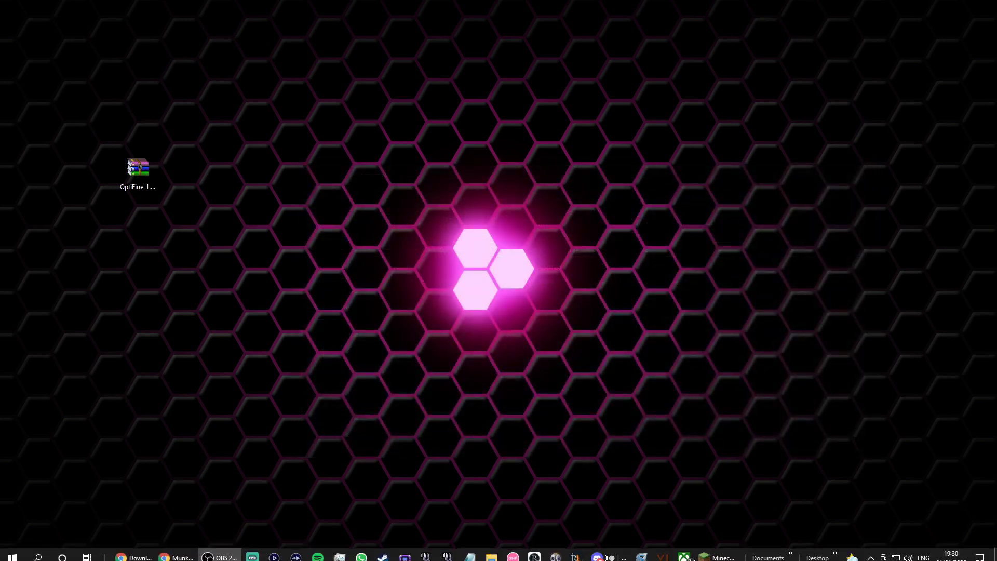
mouse_move(727, 554)
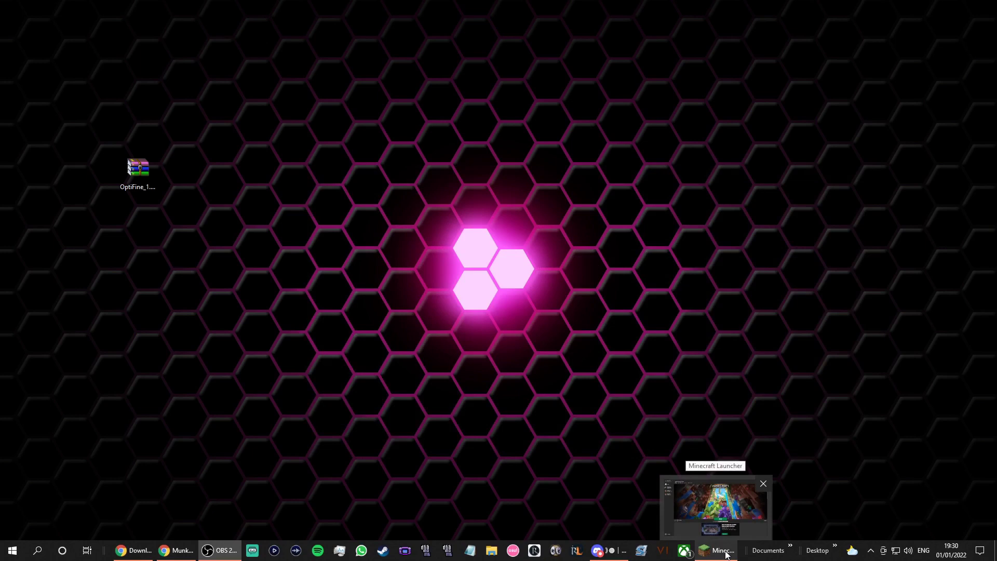
Step: Bring up the Minecraft Launcher, set OptiFine as the play version, and view installations
left_click(727, 554)
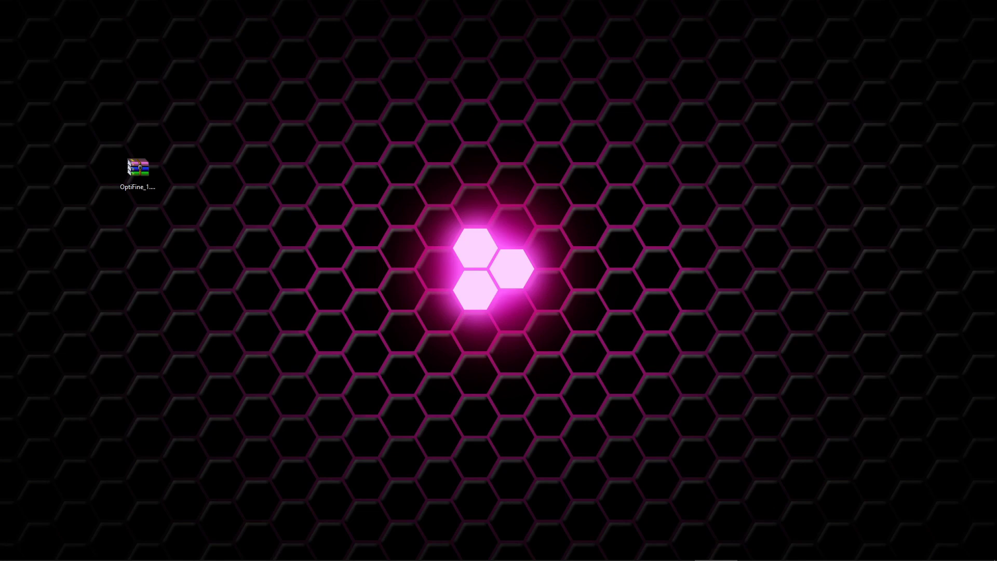
key("alt+Tab")
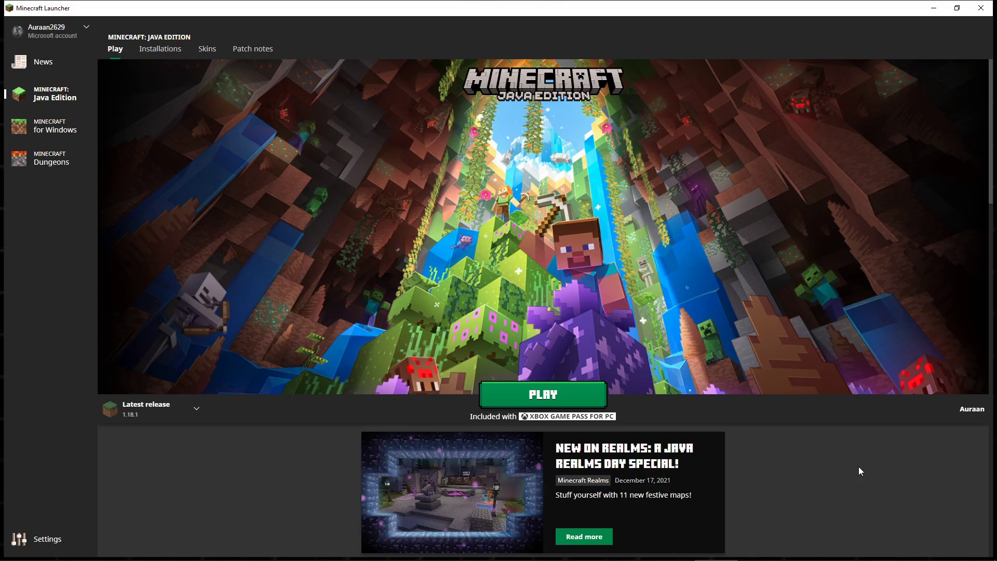
left_click(185, 410)
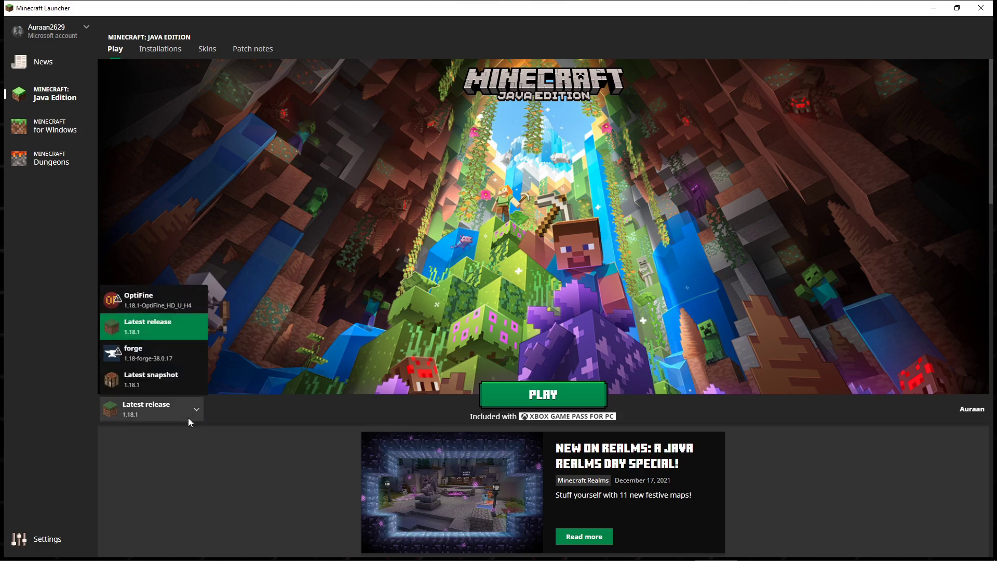
left_click(166, 301)
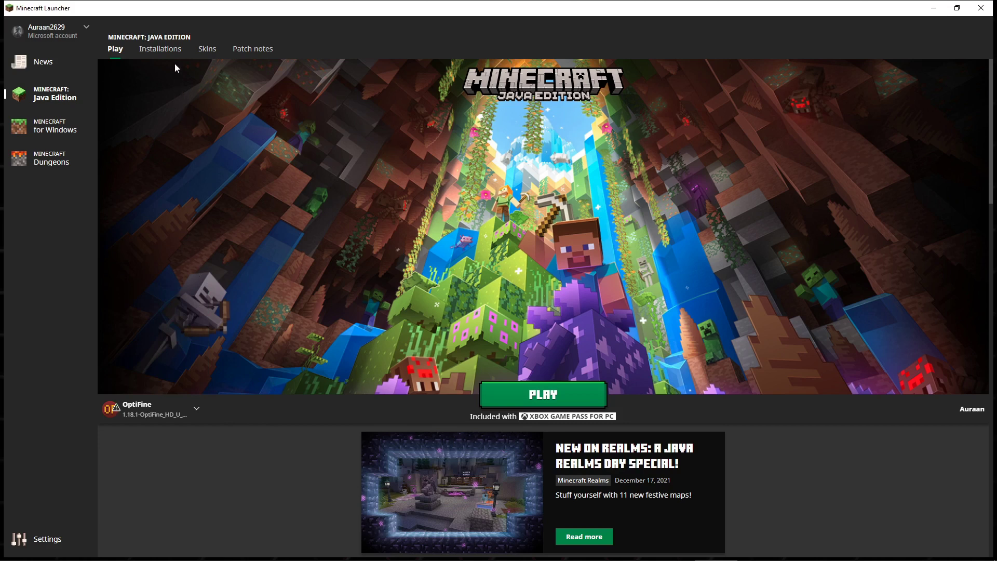
left_click(153, 50)
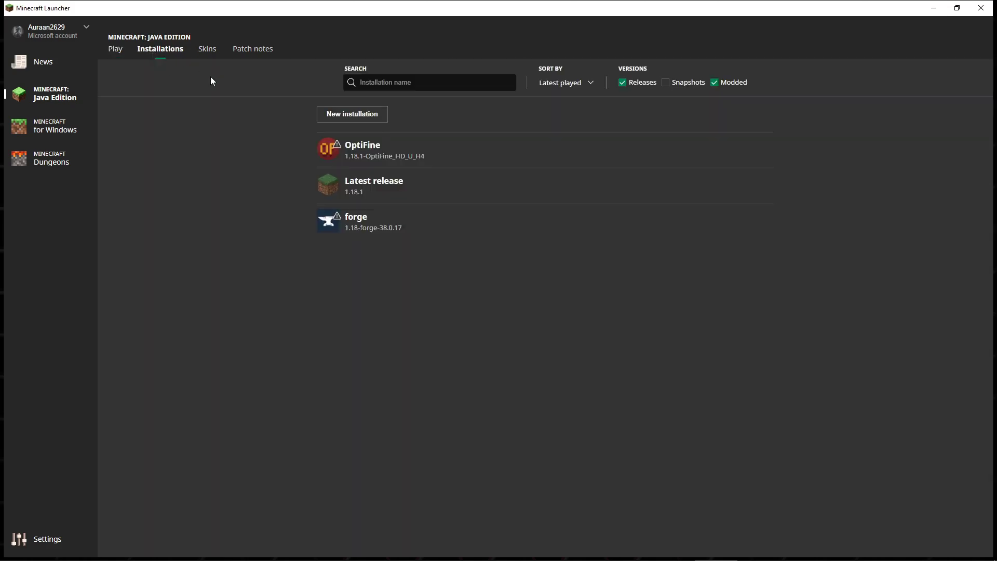
left_click(339, 118)
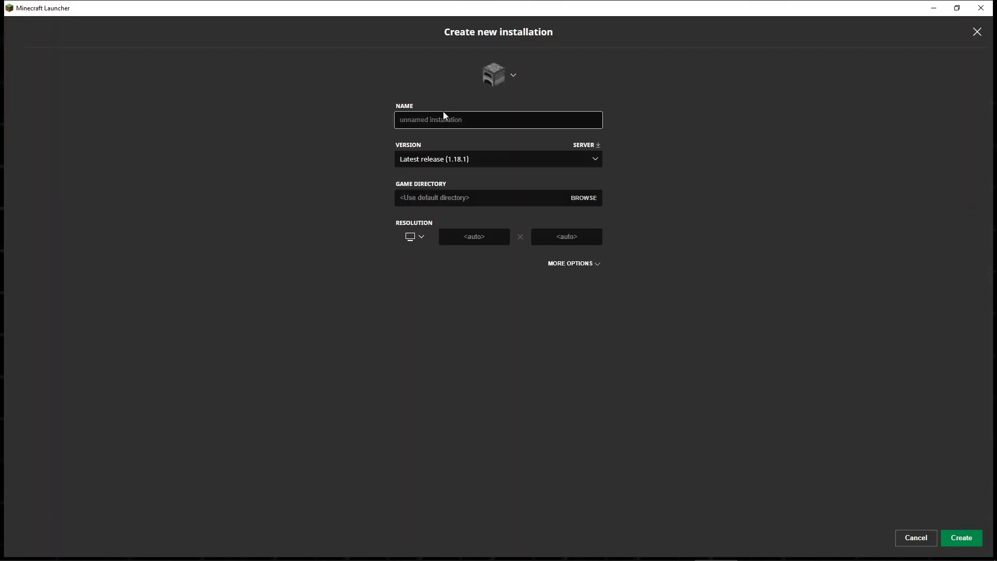
type("Optifine")
left_click(511, 159)
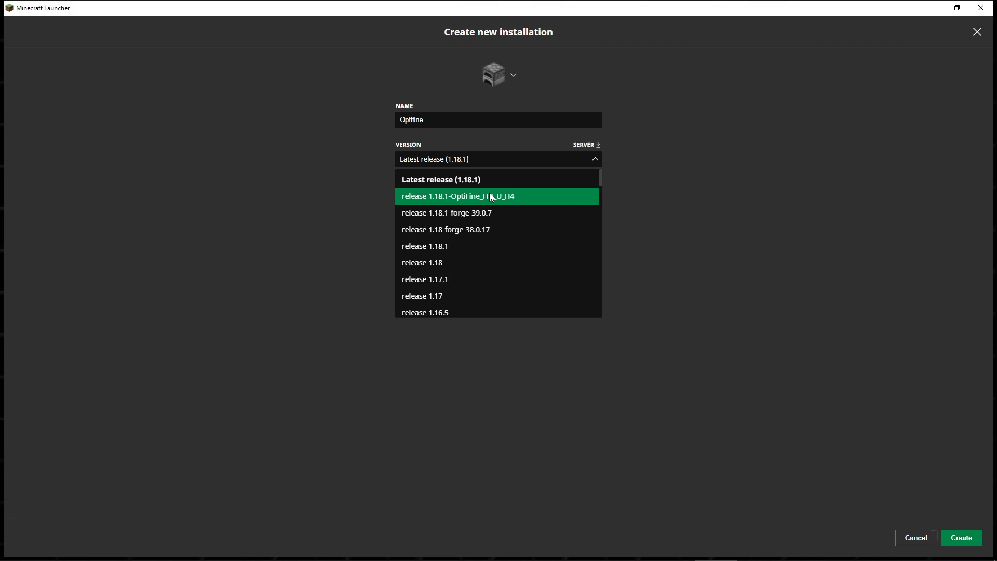
left_click(491, 197)
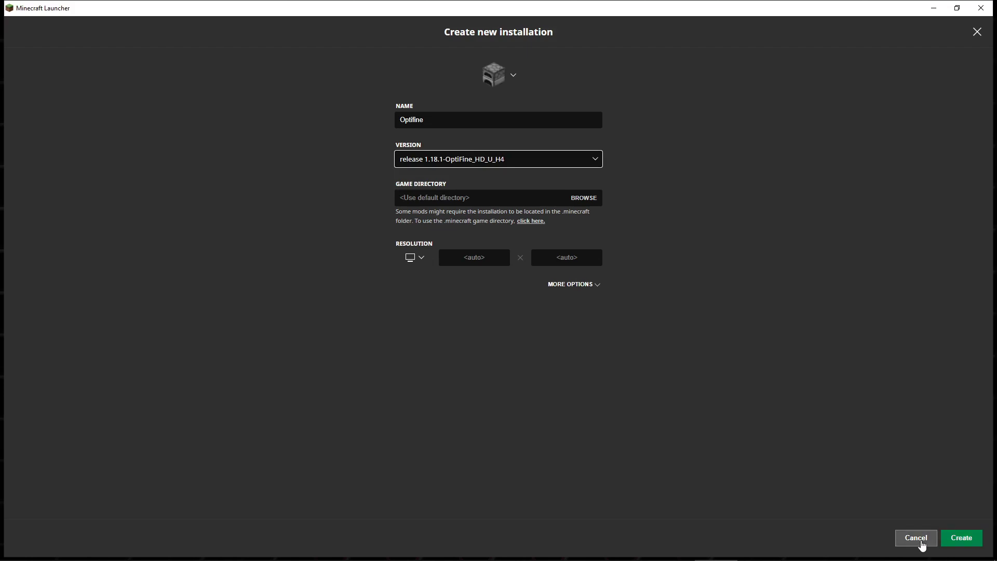
left_click(923, 541)
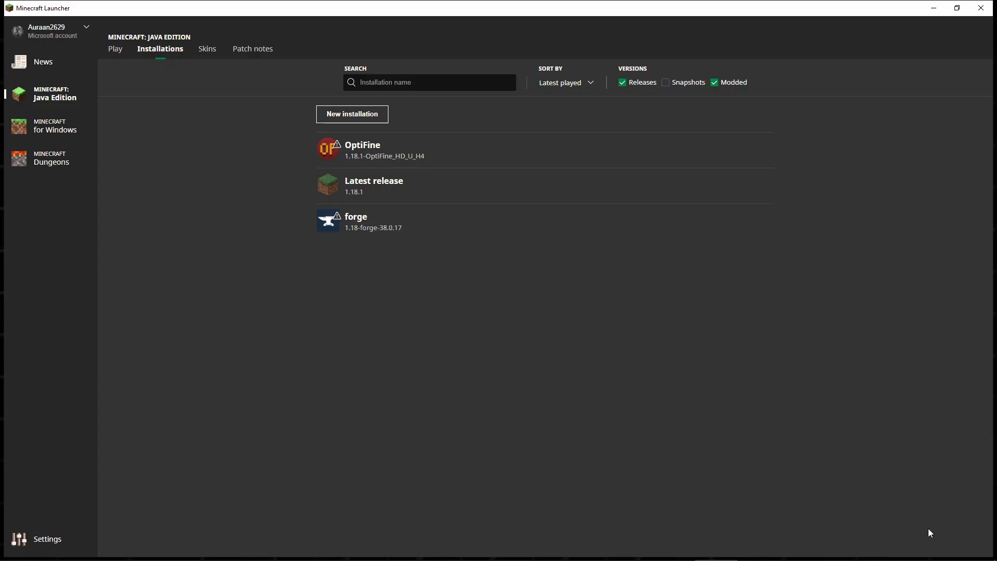
Step: Confirm OptiFine on the Play page and launch the game
left_click(111, 52)
left_click(163, 410)
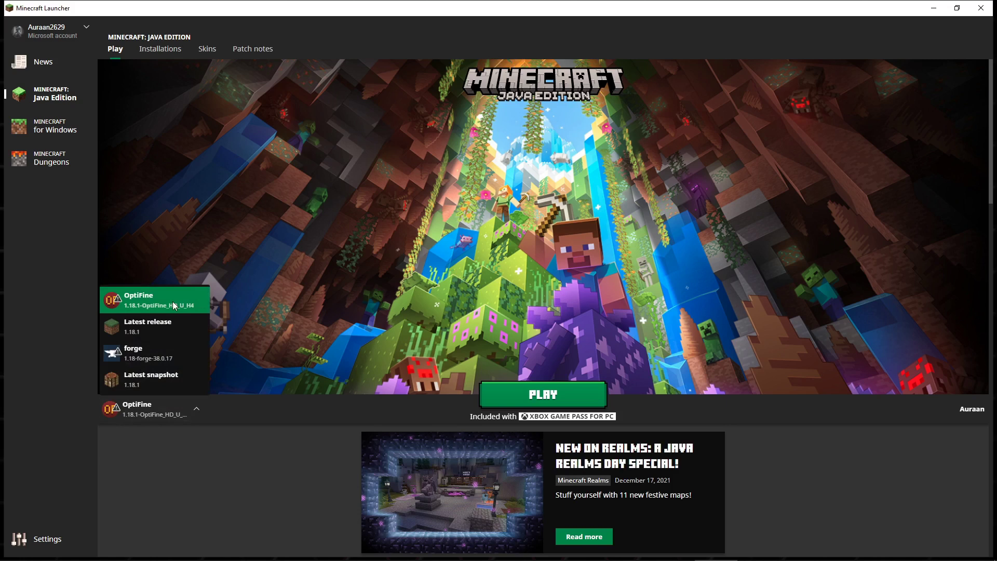
left_click(173, 301)
left_click(542, 394)
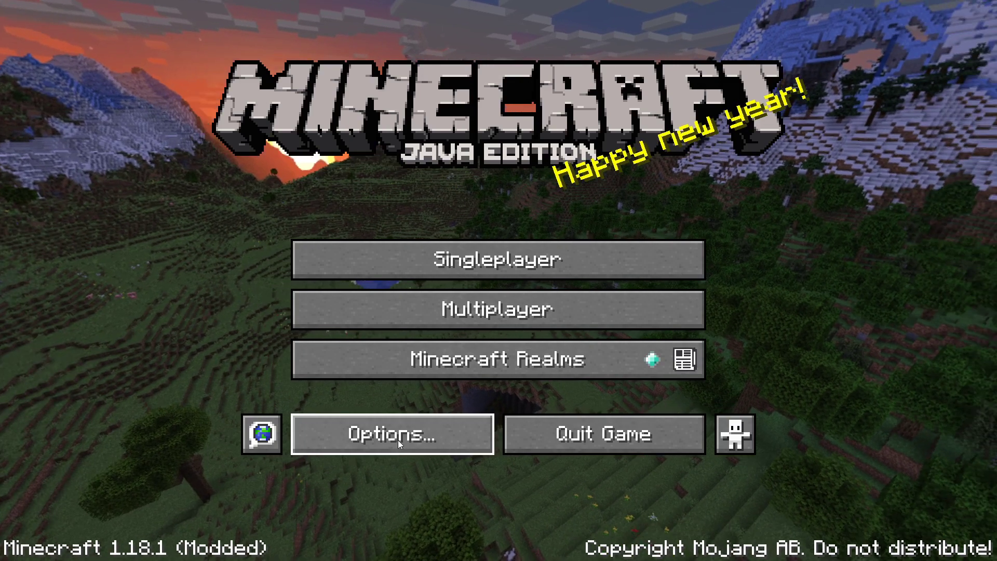
Step: In-game, go to Options, Video Settings, then Shaders to see AstraLex.zip
left_click(398, 441)
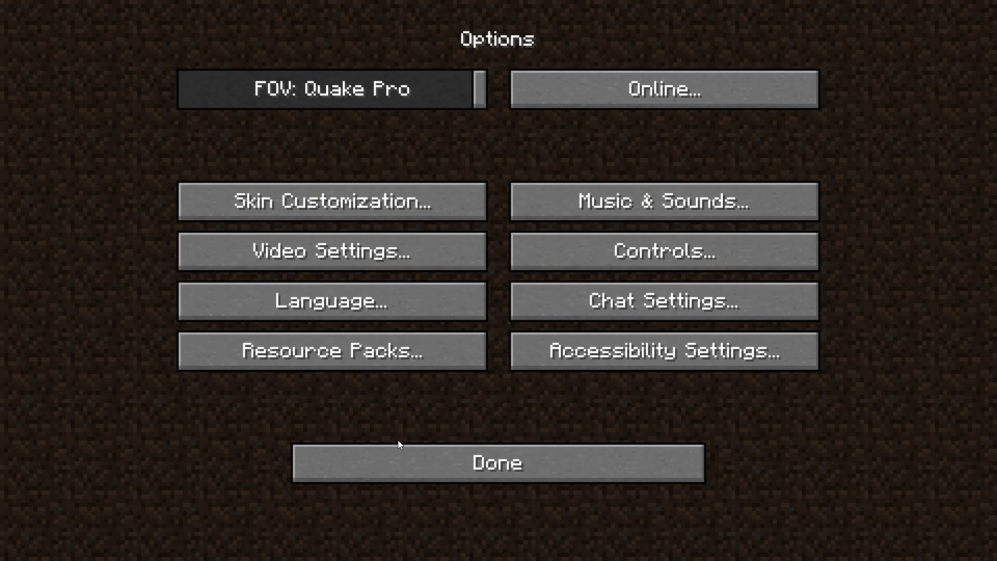
left_click(332, 250)
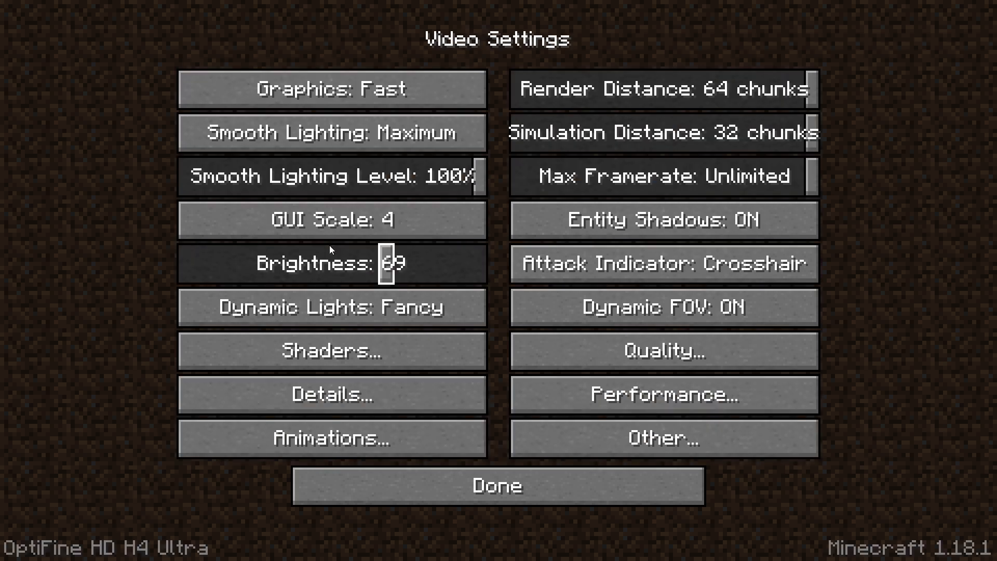
left_click(354, 364)
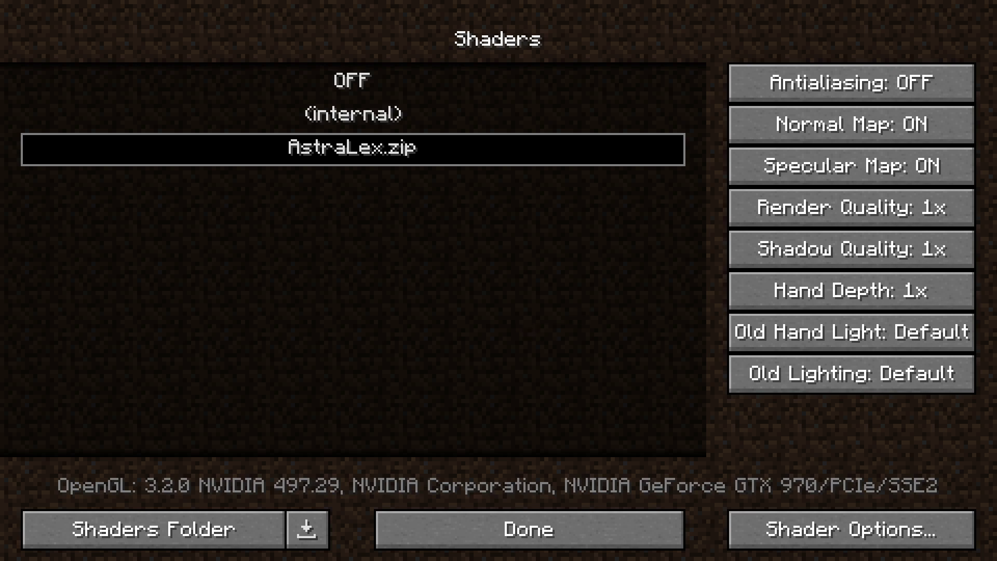
Step: Back out through Shaders, Video Settings and Options to the title screen, keeping AstraLex.zip
mouse_move(884, 227)
left_click(507, 519)
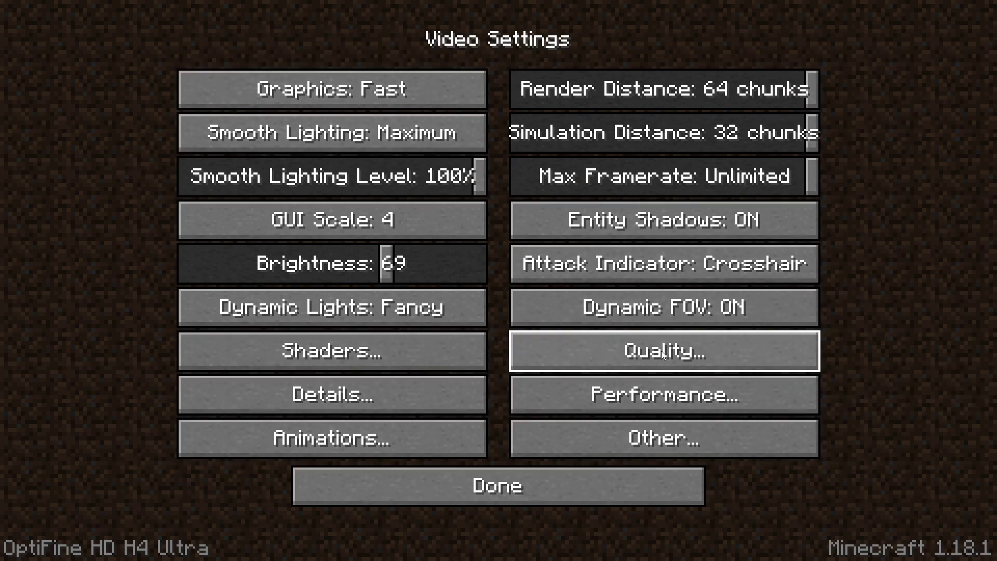
left_click(449, 495)
left_click(508, 479)
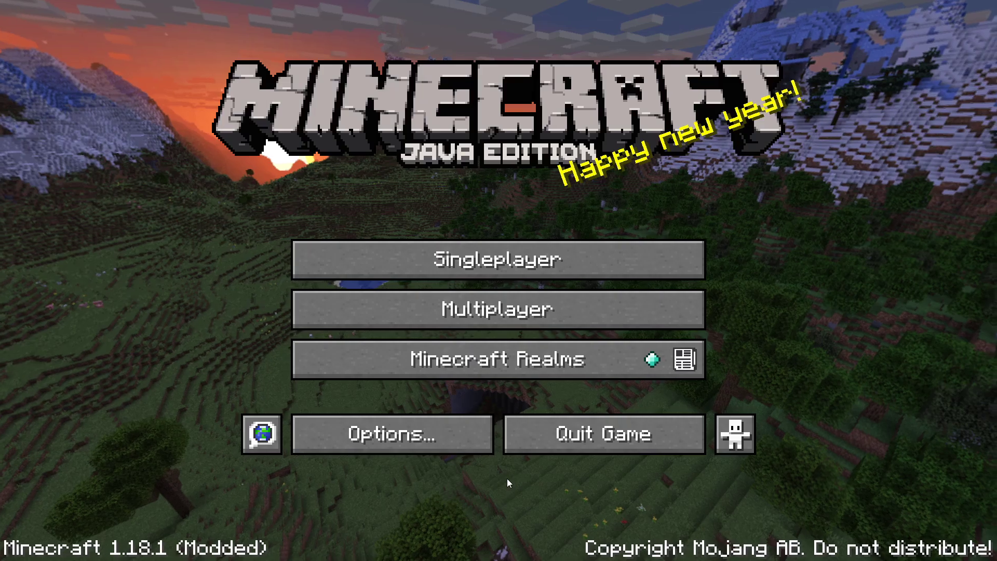